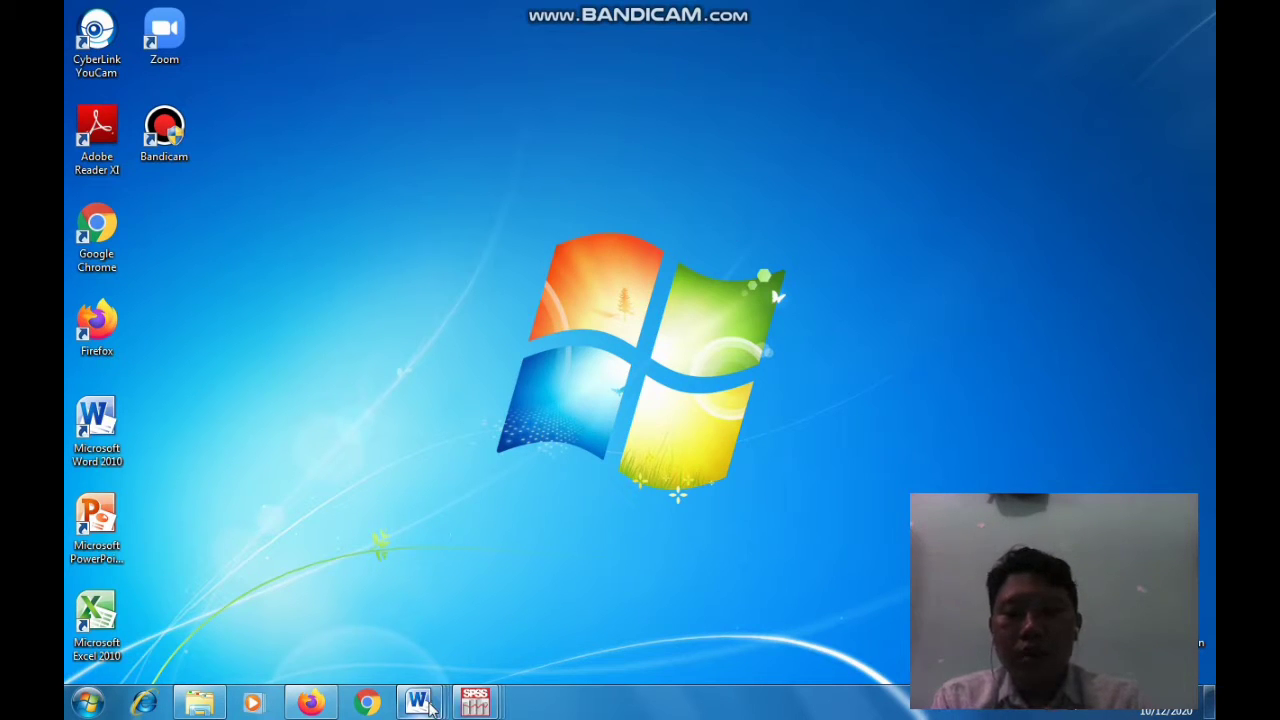
Read the KASUS P5 case and its inhibition-zone data table in the P5 gol 1 document, and minimize it
mouse_move(420, 702)
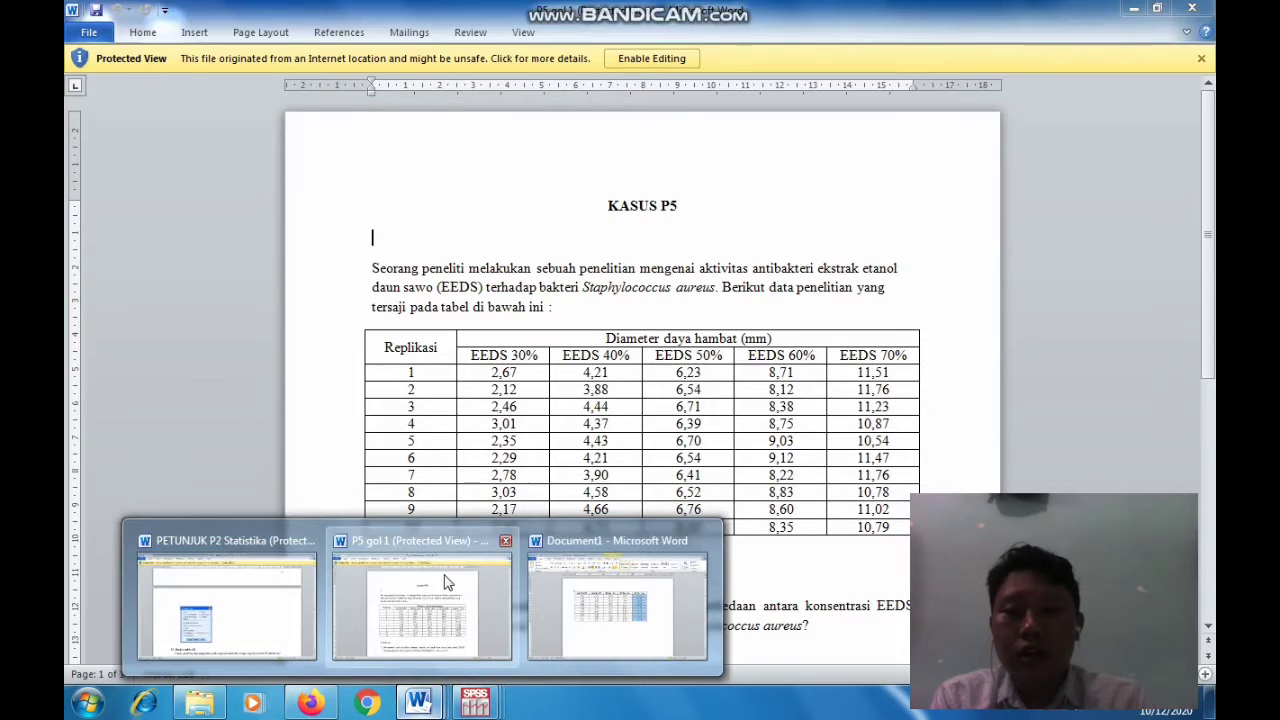
click(443, 580)
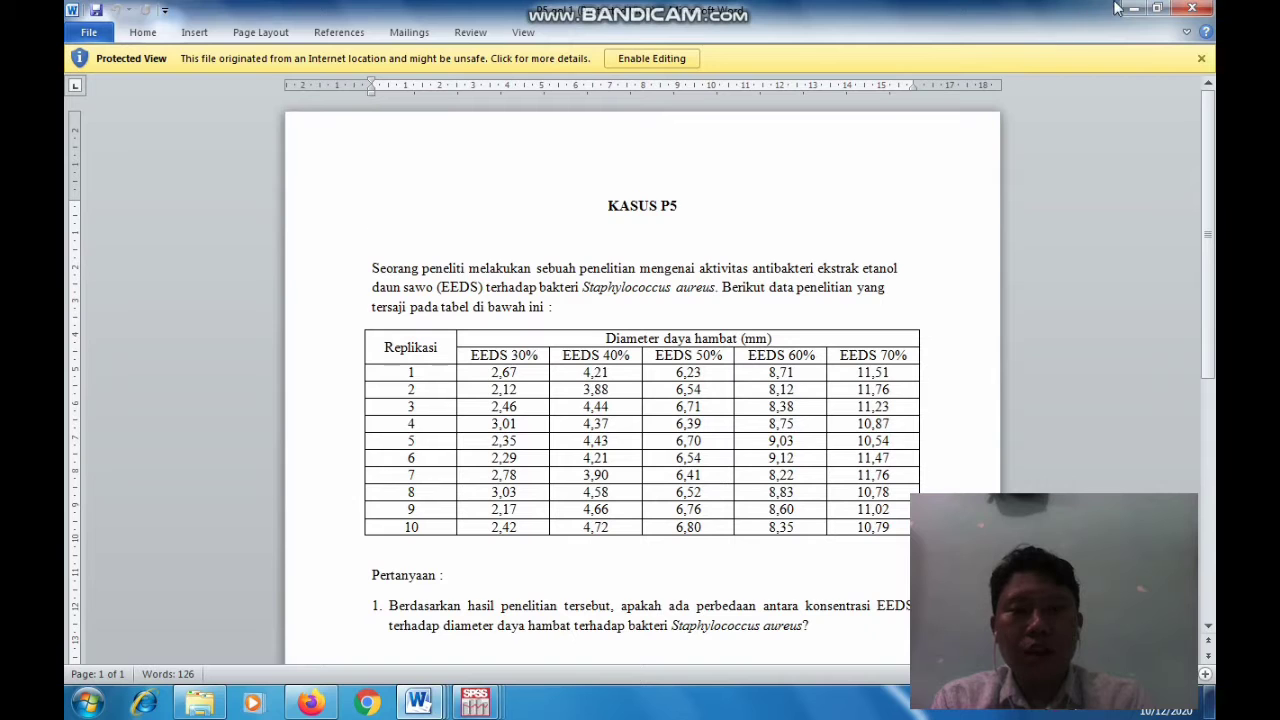
click(1141, 8)
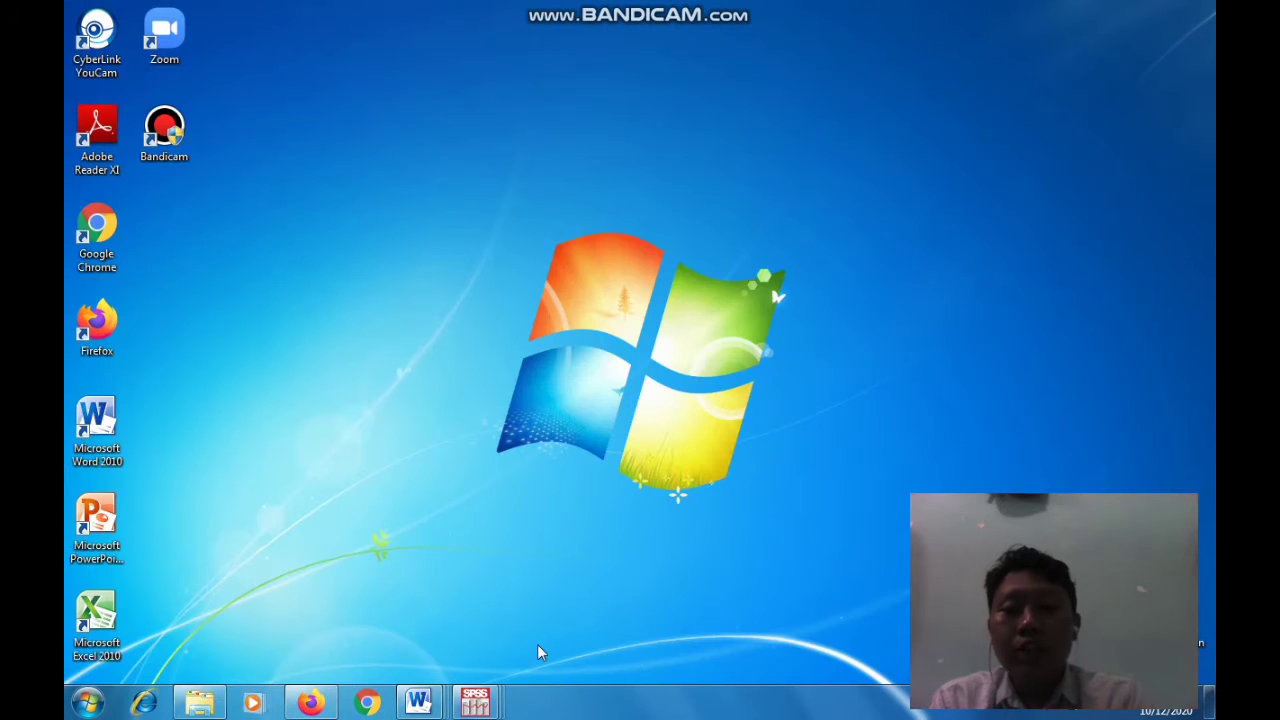
Switch to the Untitled1 dataset in SPSS and review the definitions and values of variables E1 to E5
mouse_move(475, 702)
click(243, 578)
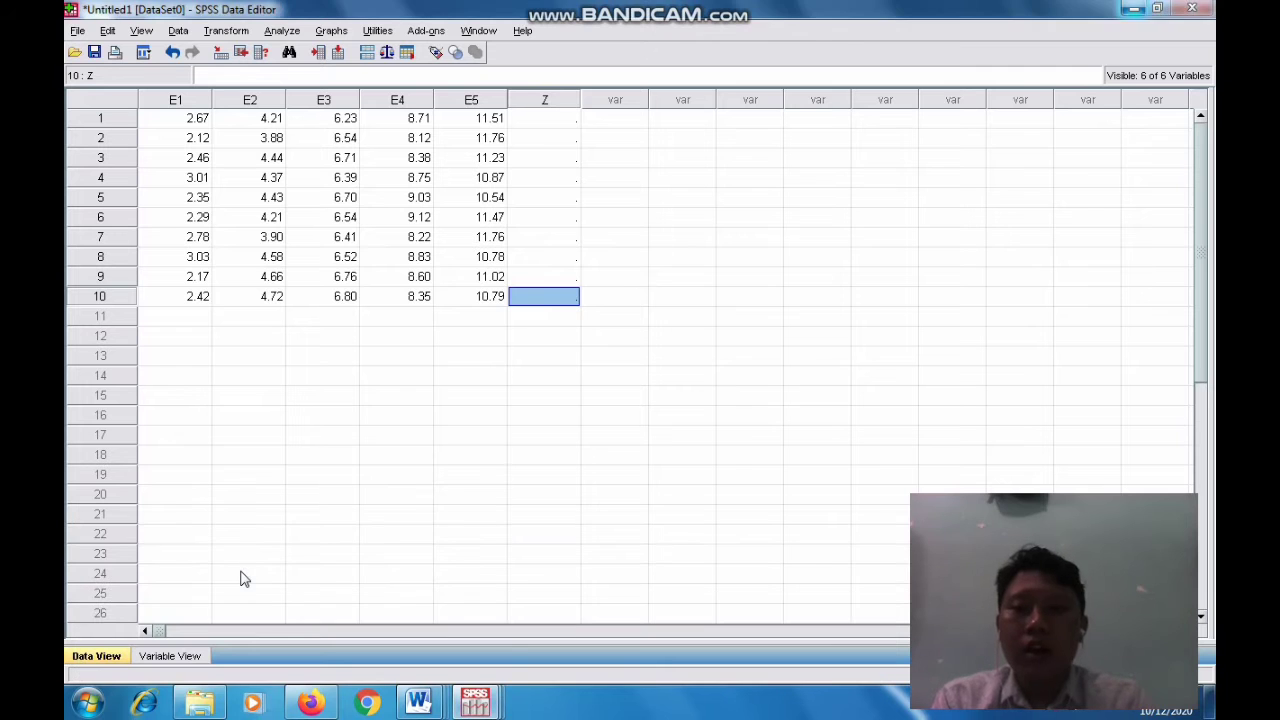
click(200, 660)
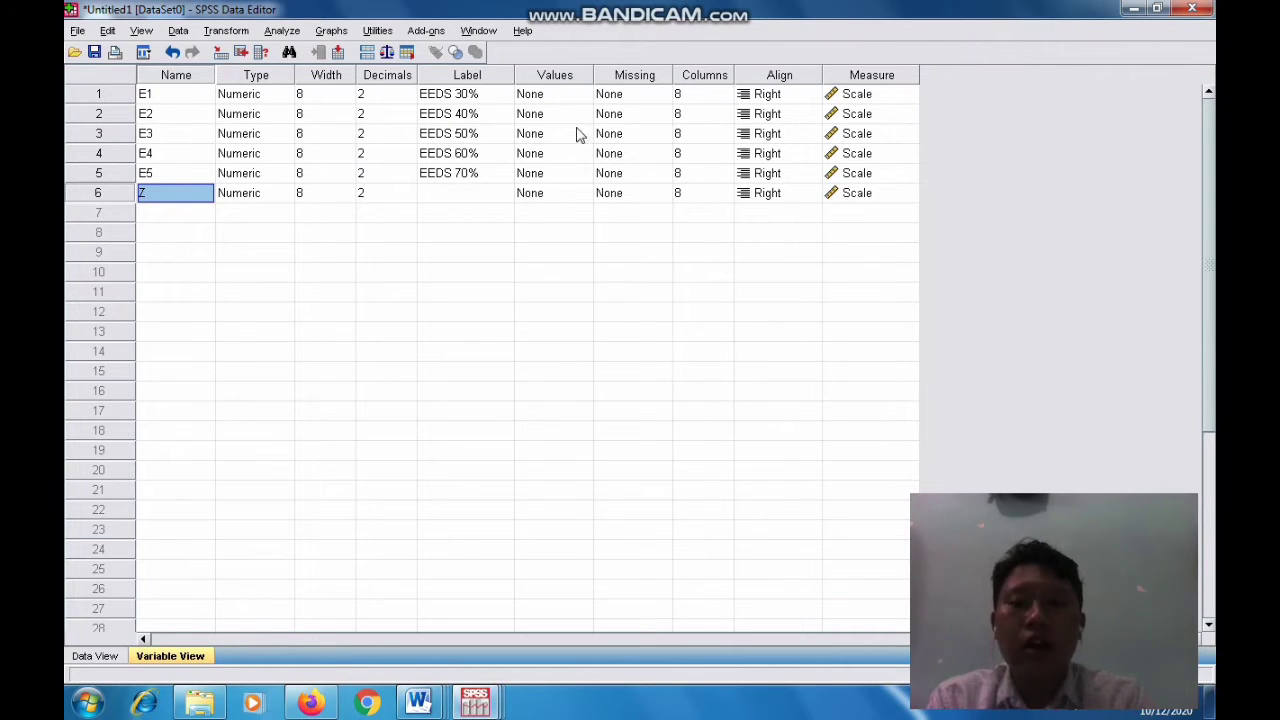
click(110, 656)
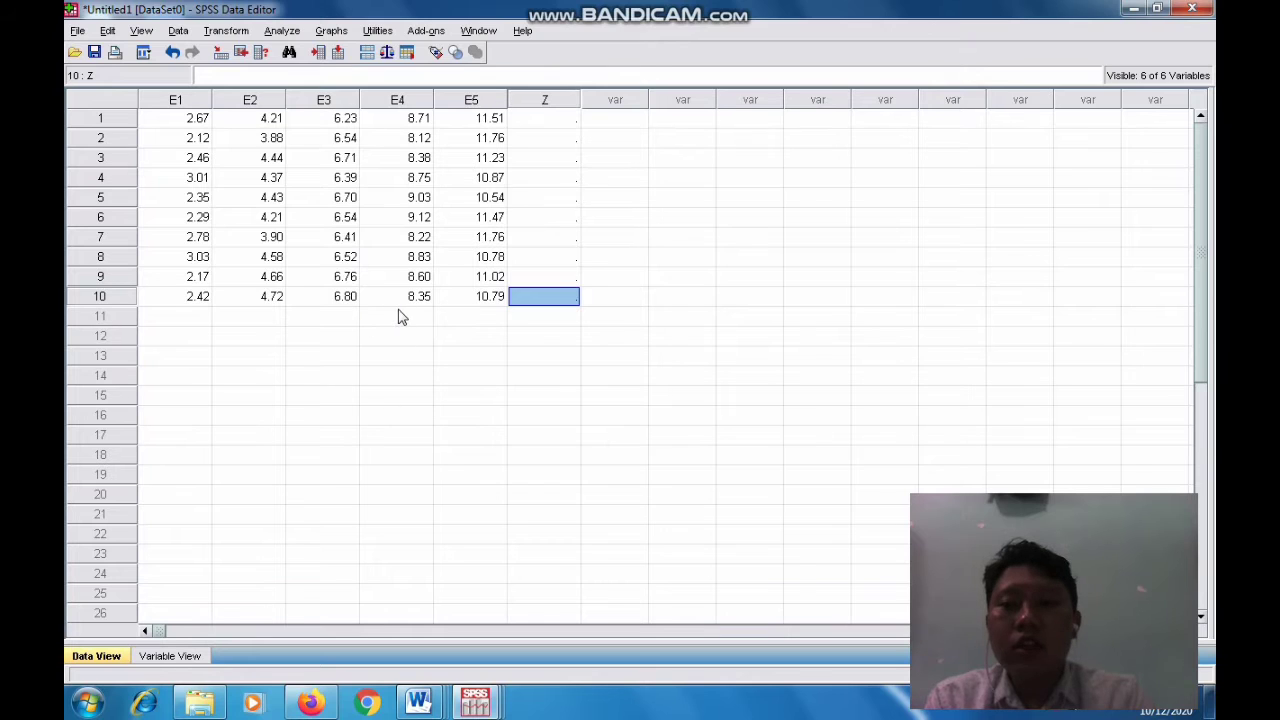
text(Z)
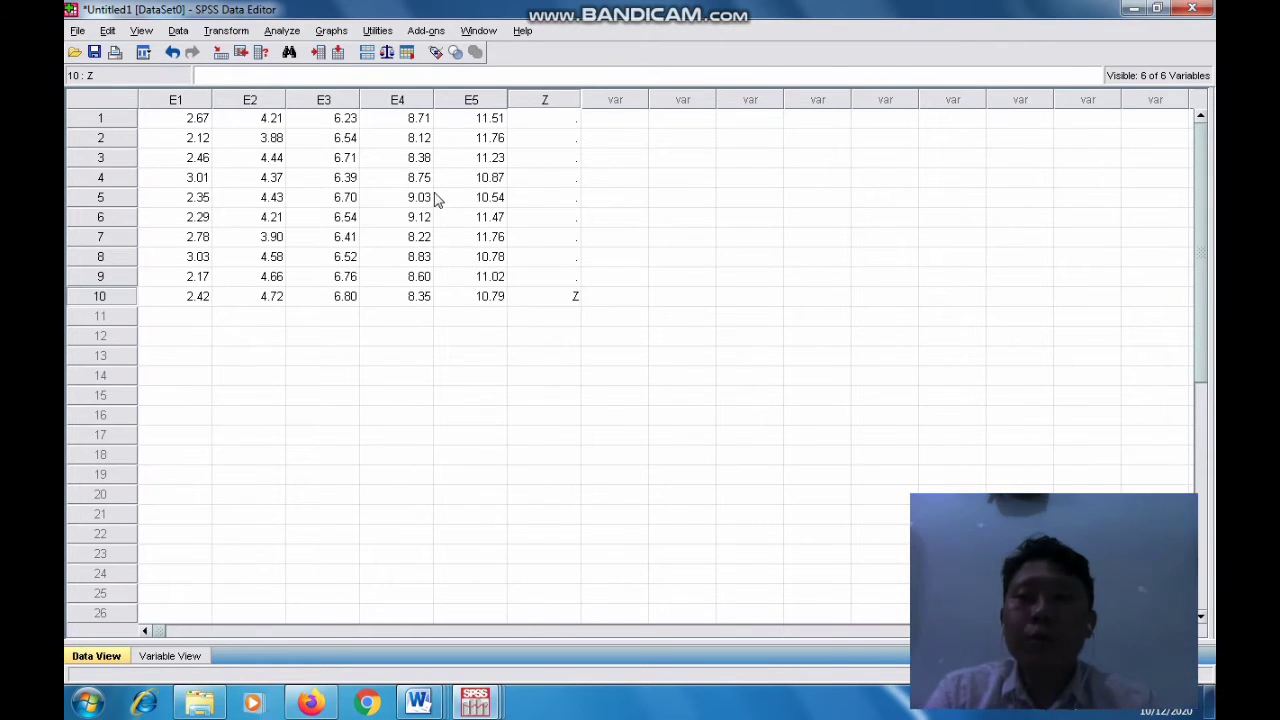
Open the Explore analysis and remove all five EEDS variables from its dependent list
click(288, 32)
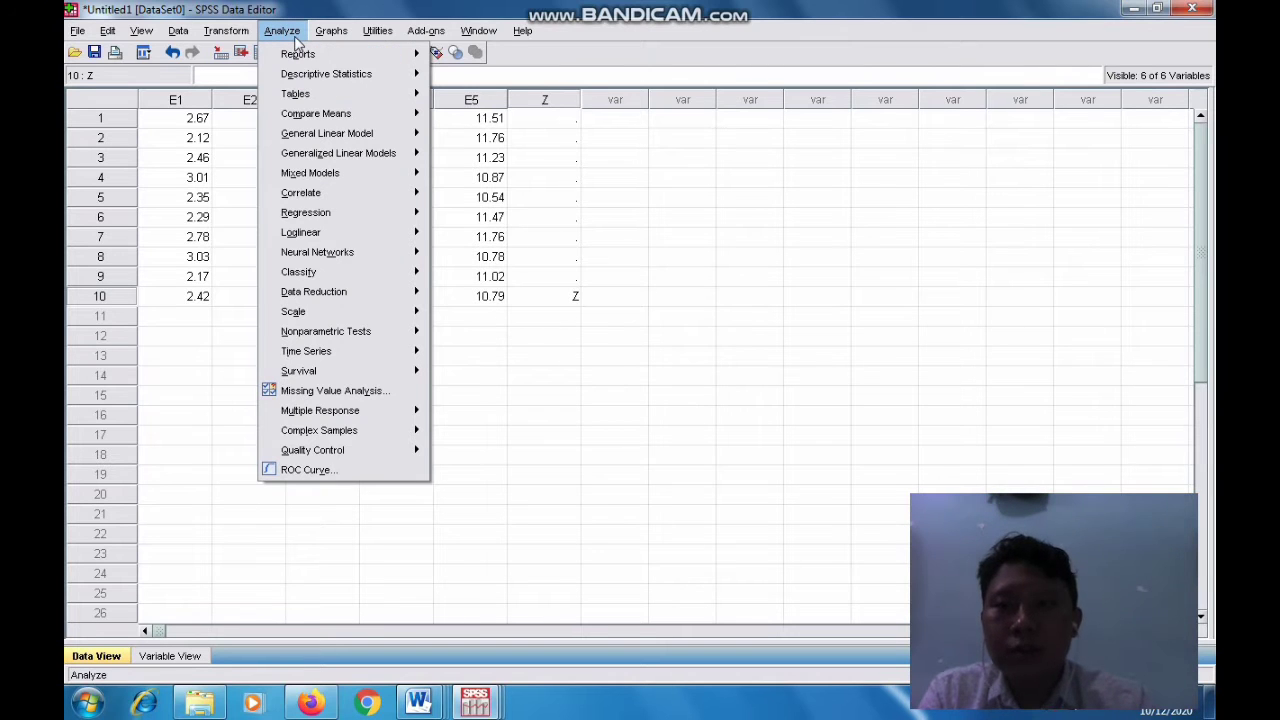
mouse_move(325, 80)
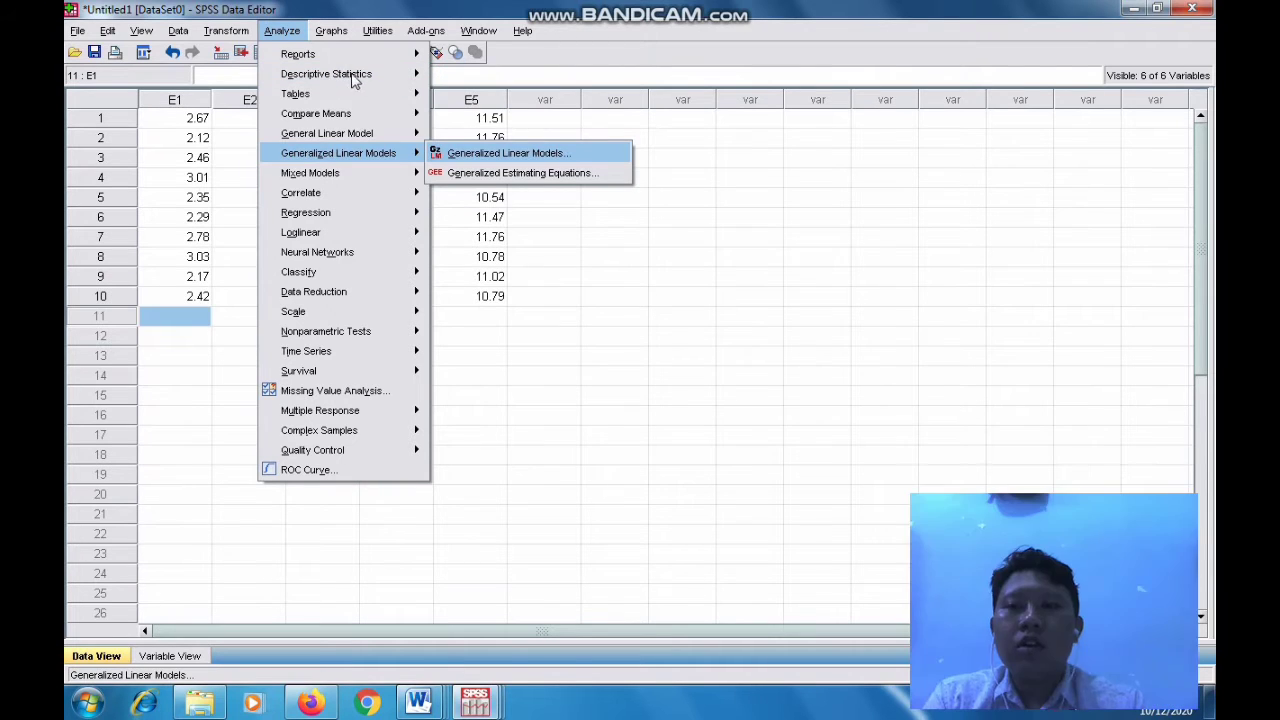
mouse_move(342, 84)
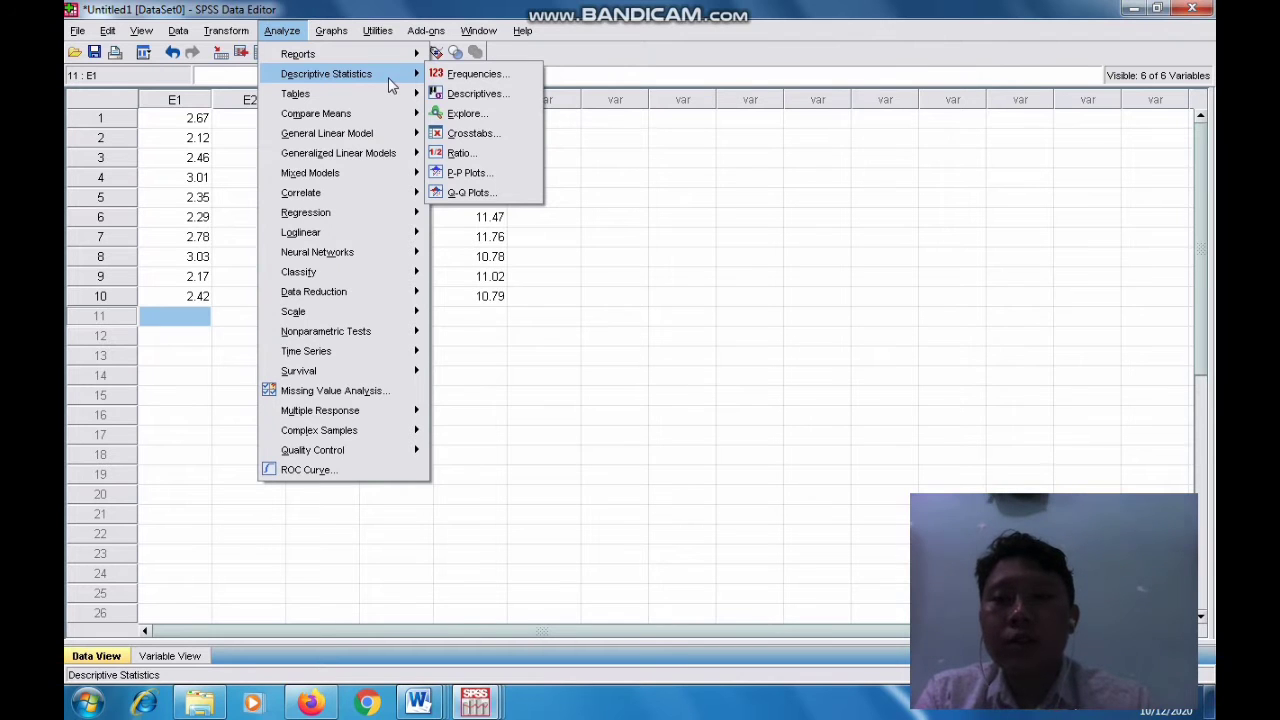
click(466, 114)
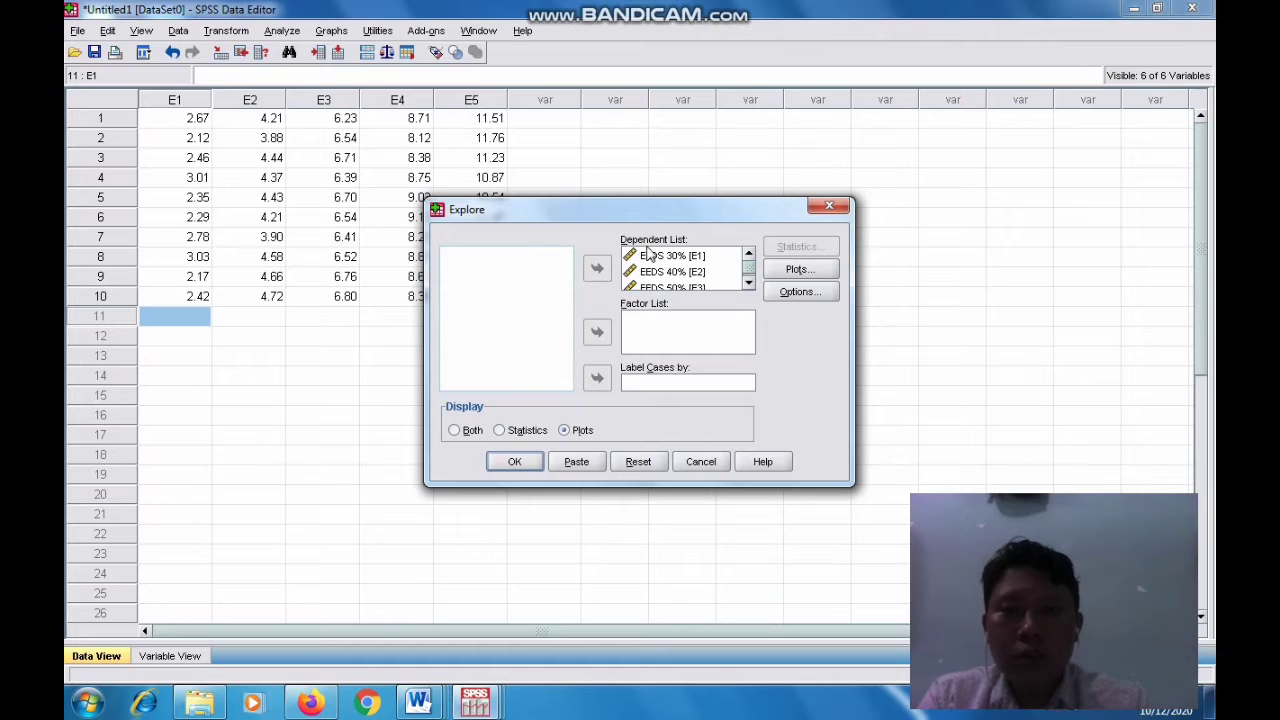
double_click(647, 255)
click(597, 268)
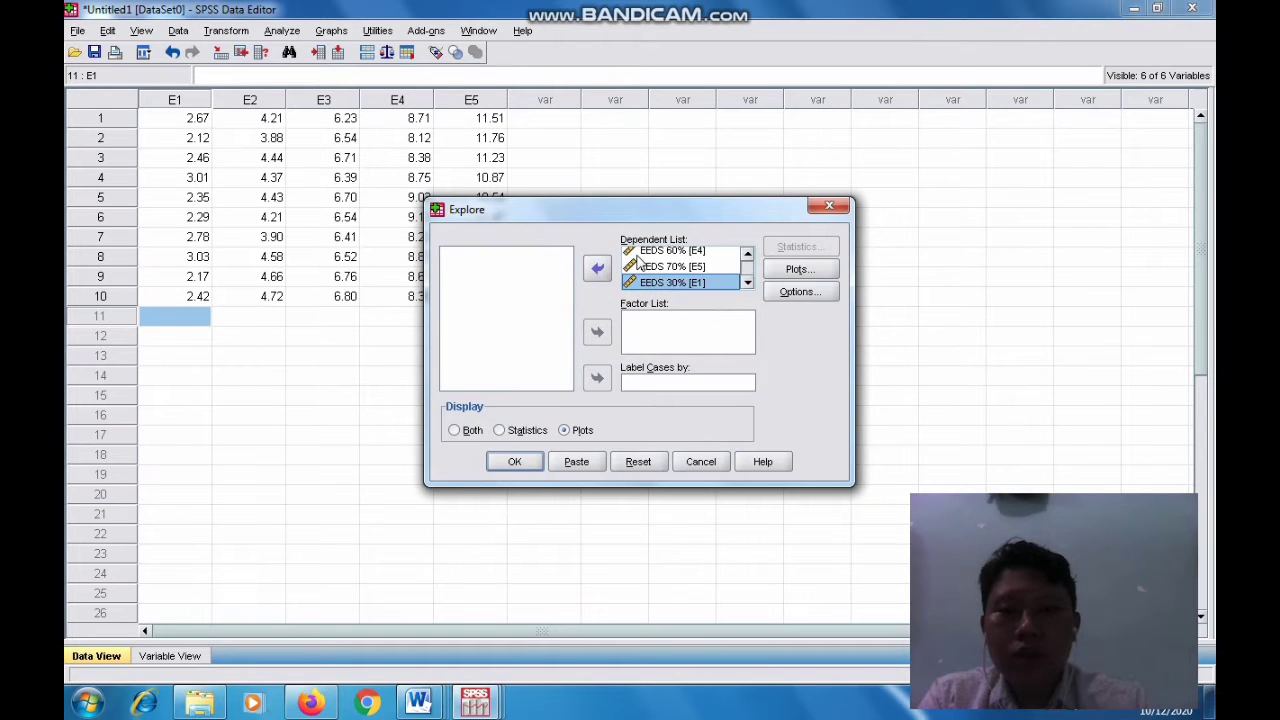
click(640, 252)
double_click(642, 252)
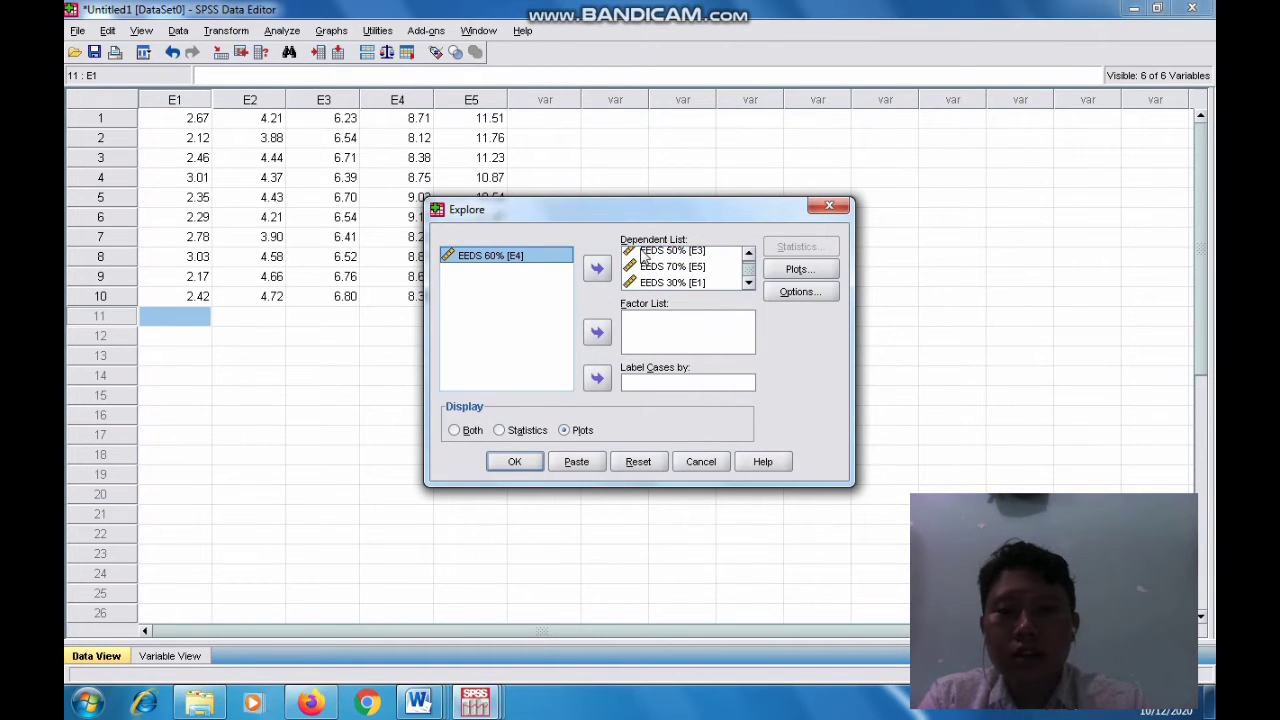
click(645, 252)
click(597, 268)
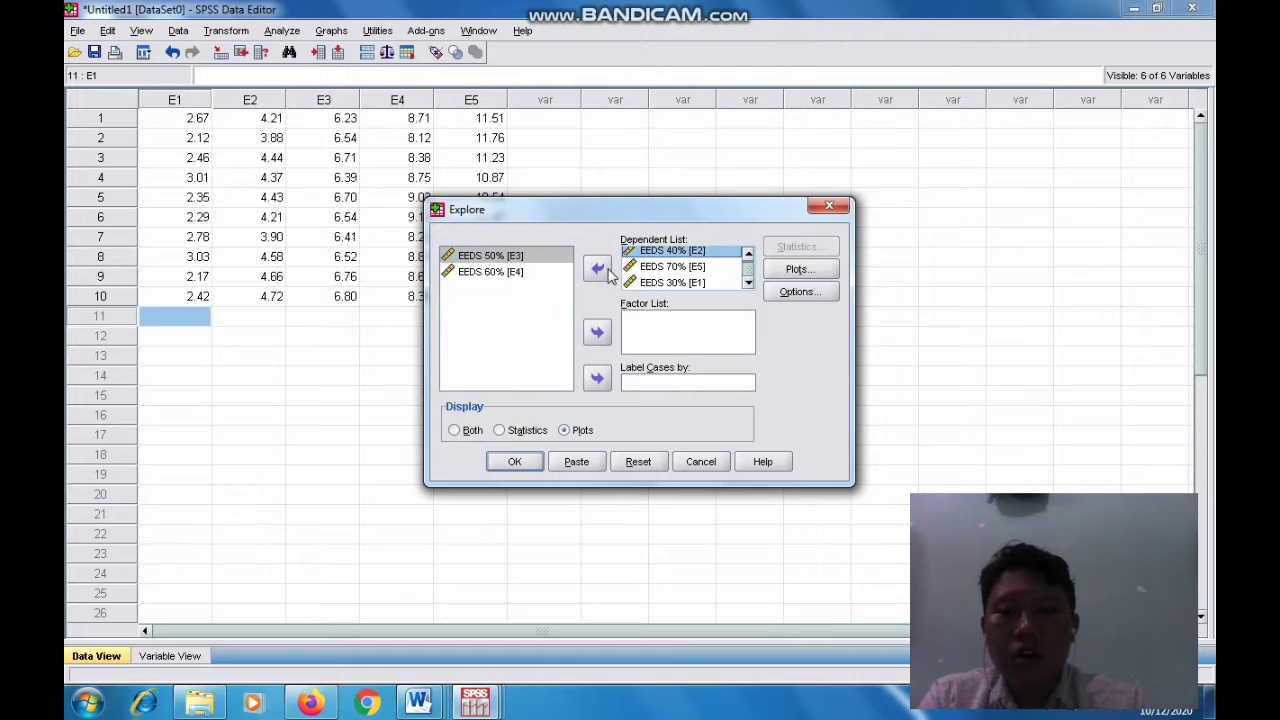
click(599, 269)
click(645, 254)
click(599, 269)
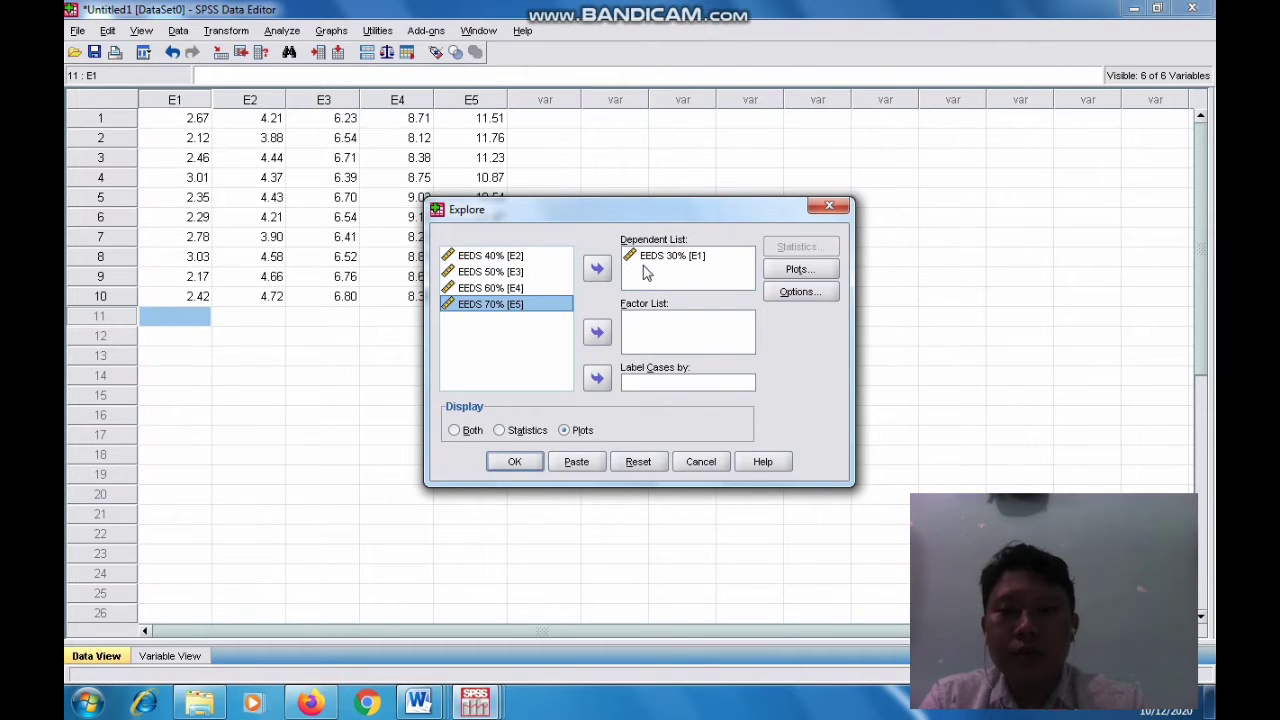
click(648, 256)
click(599, 269)
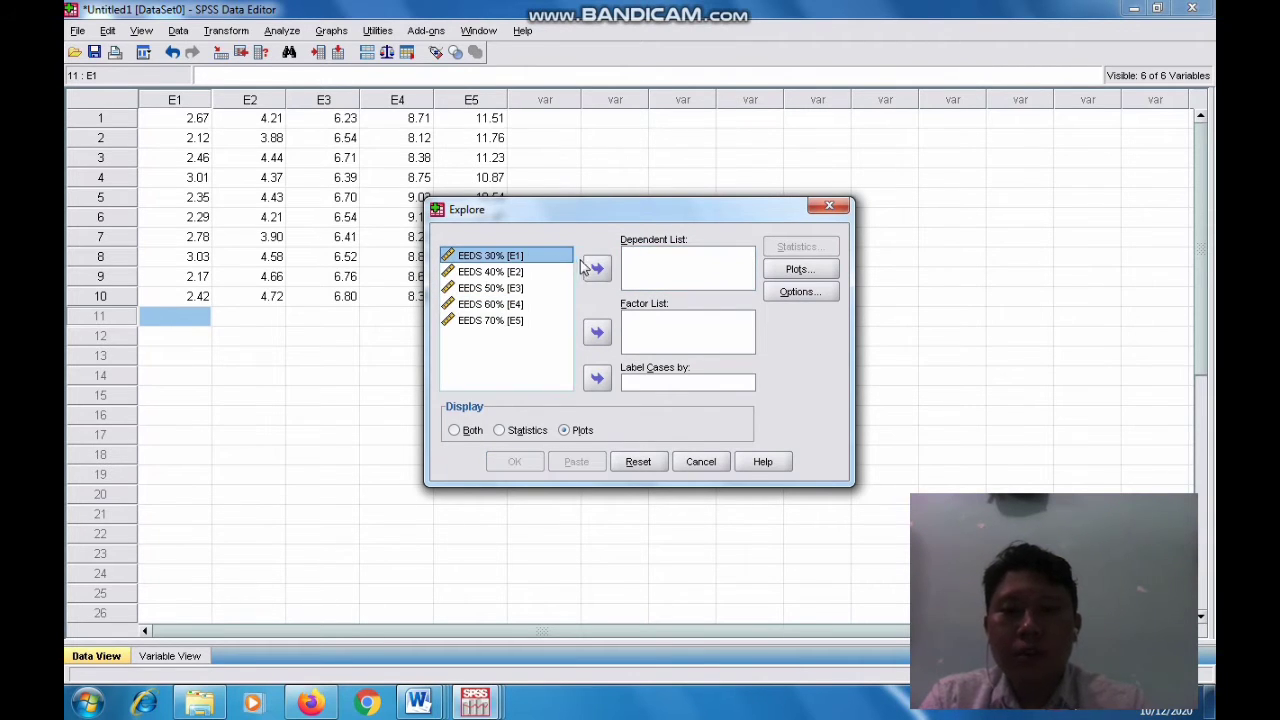
Add EEDS 30%, 40%, 50%, 60% and 70% in that order to the Explore dependent list
click(597, 268)
click(568, 262)
click(597, 268)
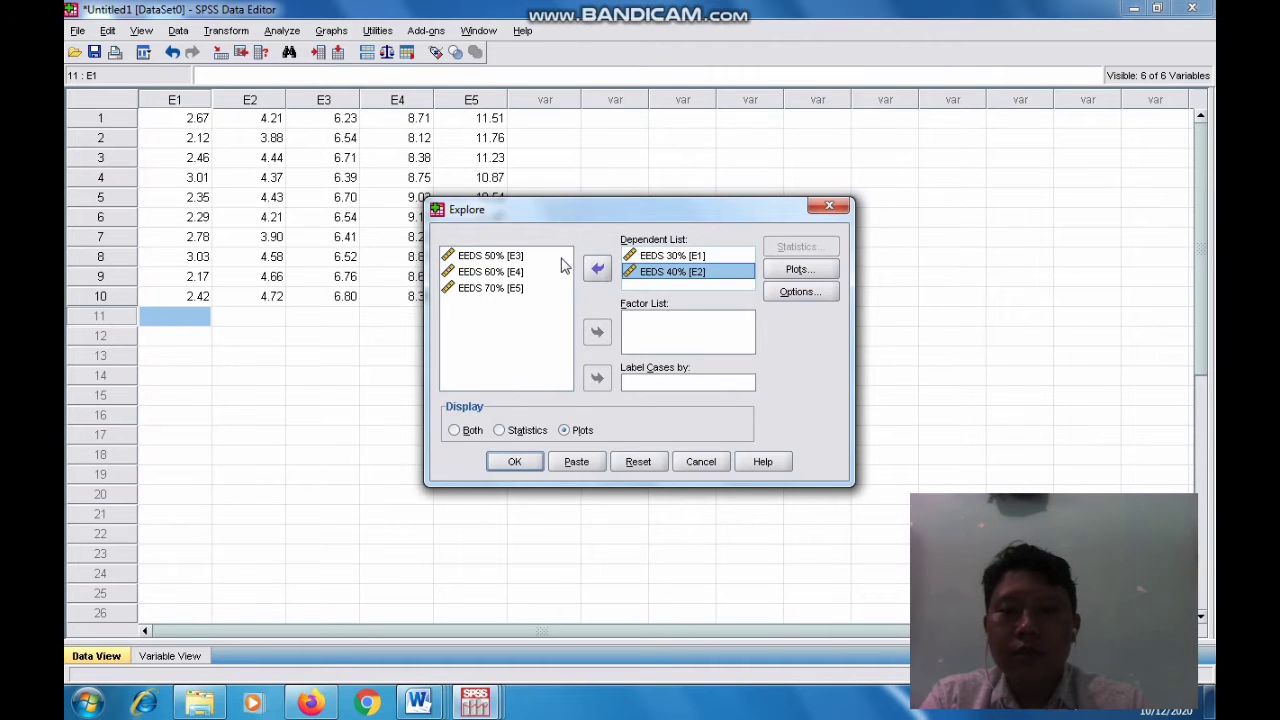
click(564, 258)
click(590, 267)
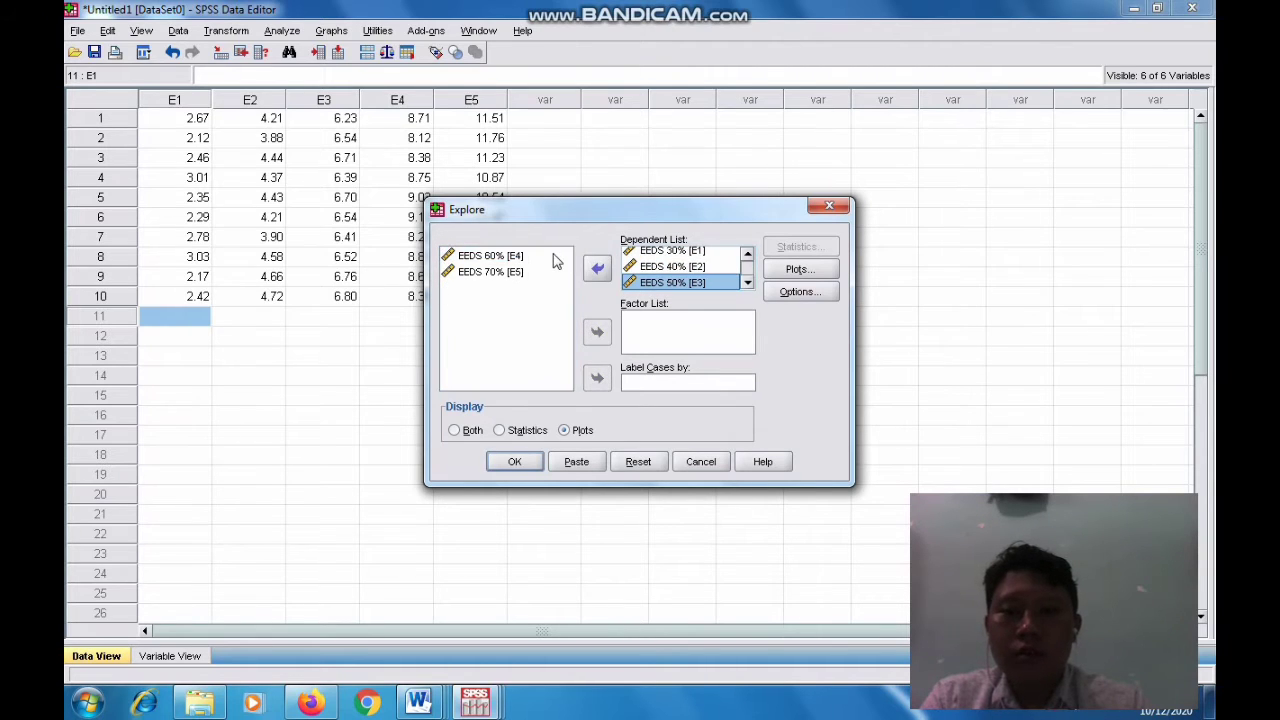
click(557, 258)
click(597, 268)
click(562, 258)
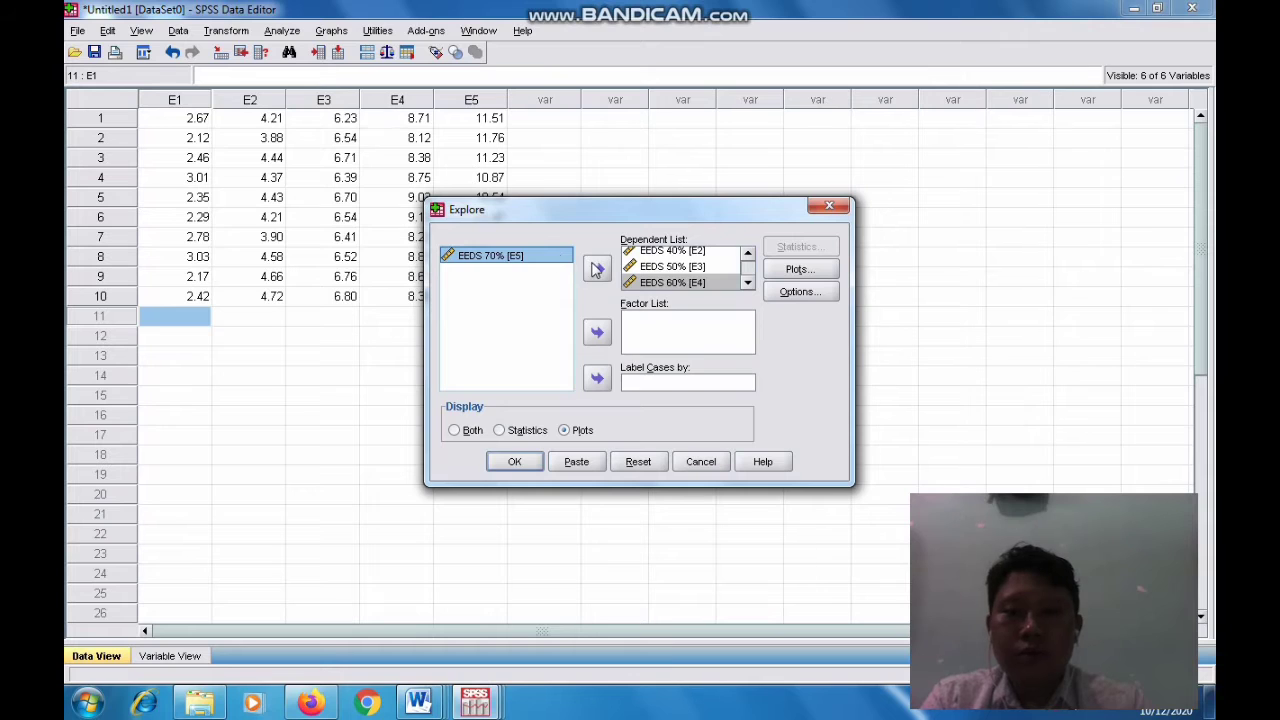
click(597, 268)
Check Explore's plot settings, Plots display choice and missing-value options, and close the analysis without running it
click(798, 269)
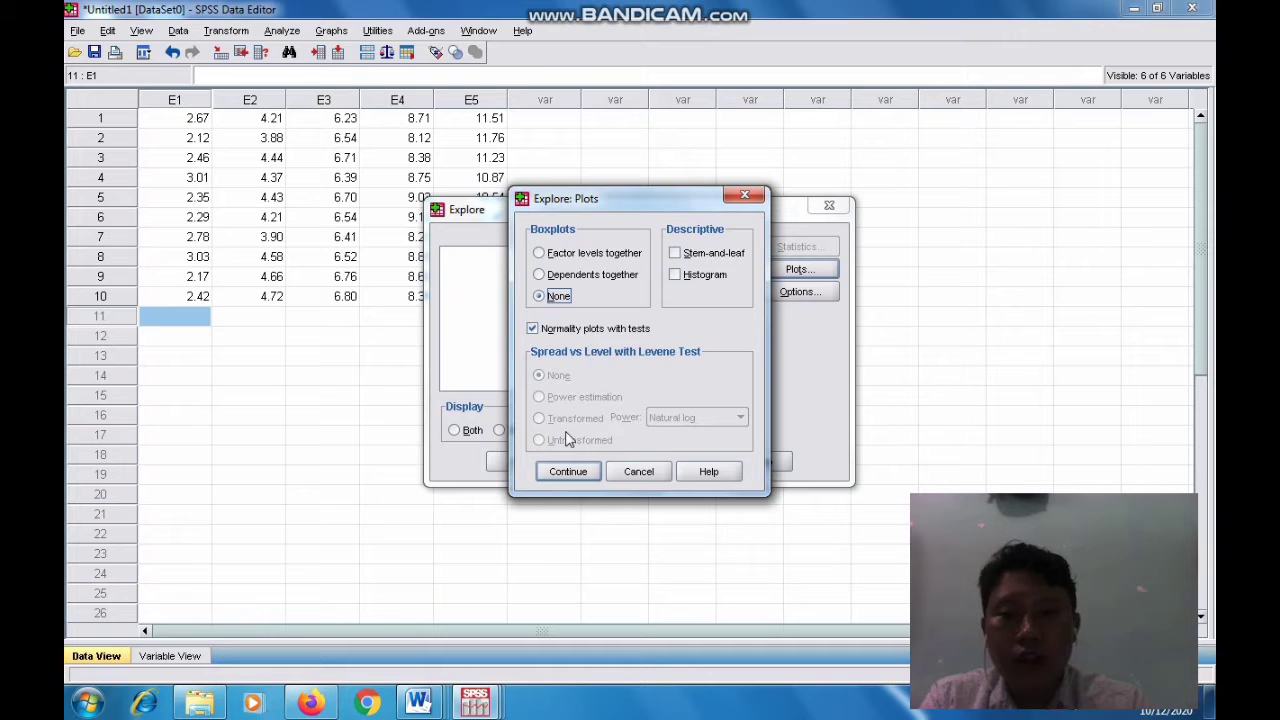
click(567, 471)
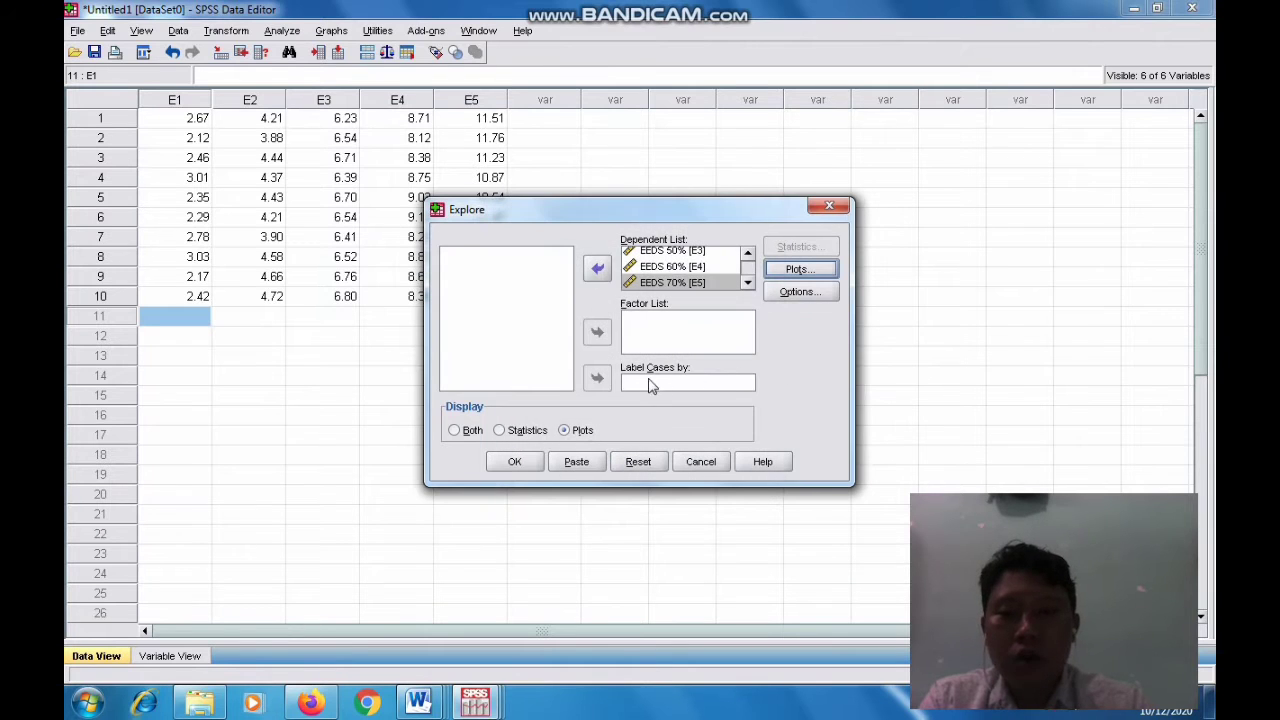
click(563, 430)
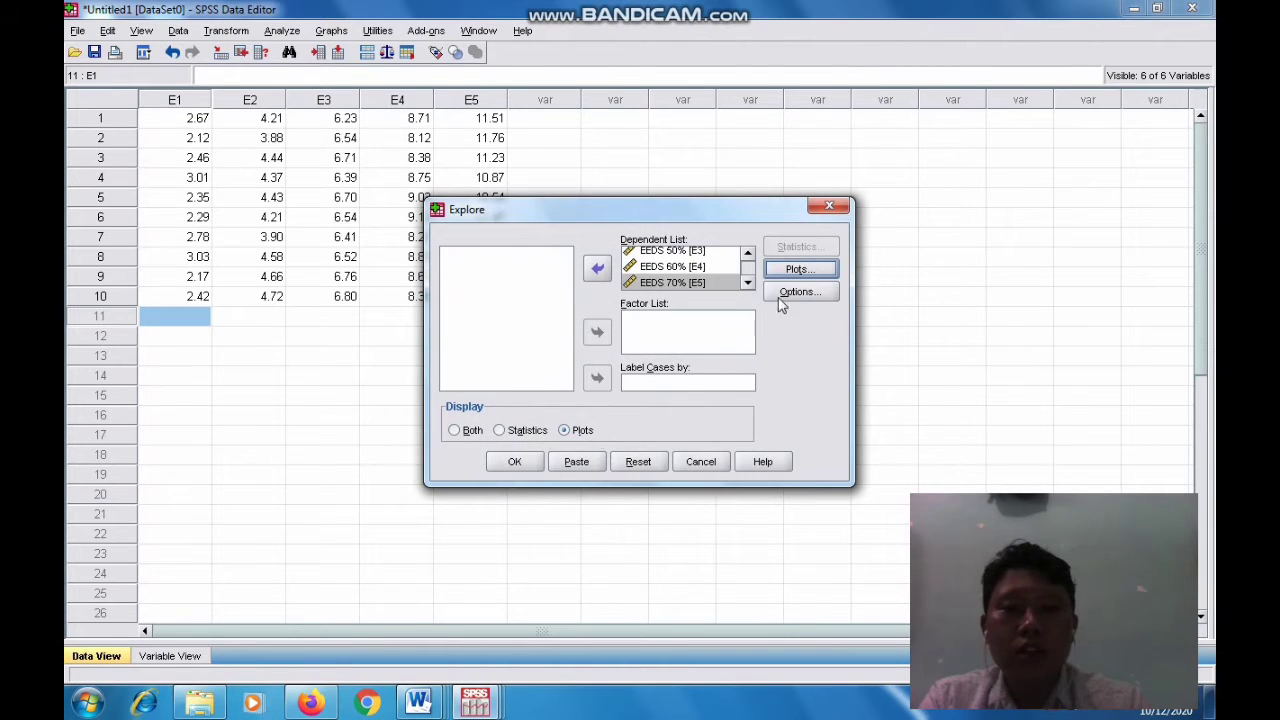
click(793, 292)
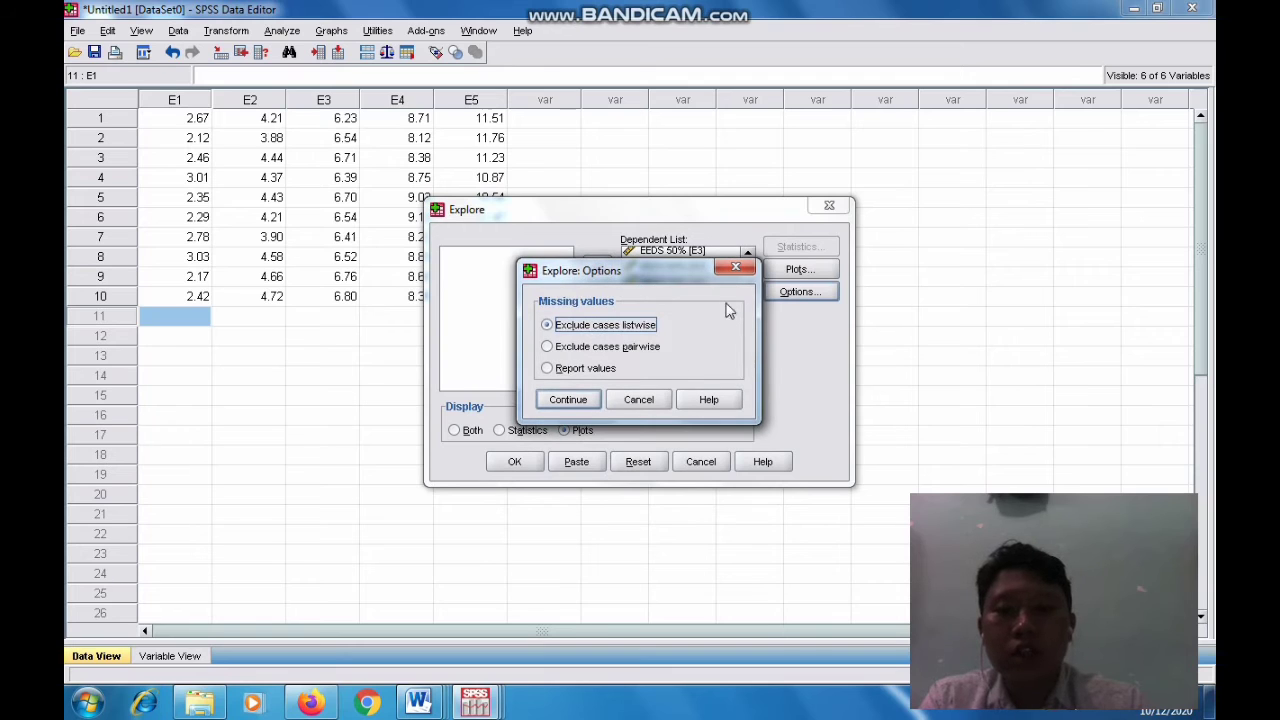
click(576, 400)
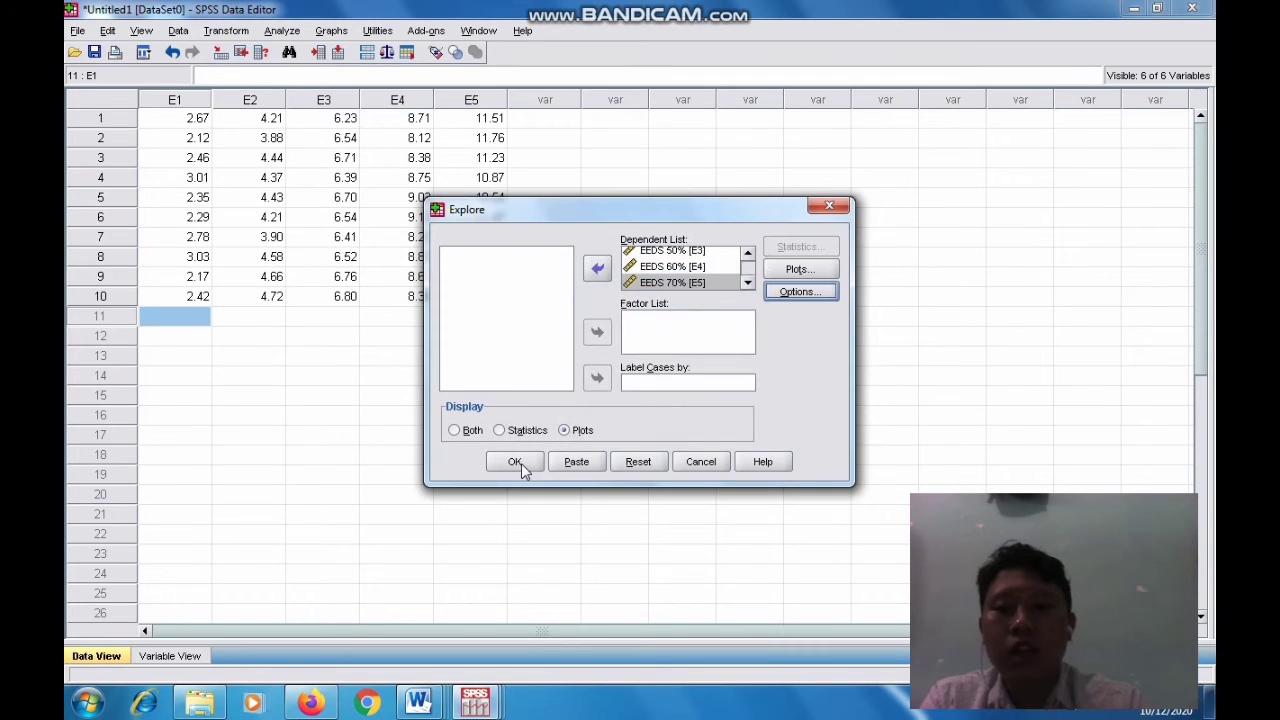
click(830, 206)
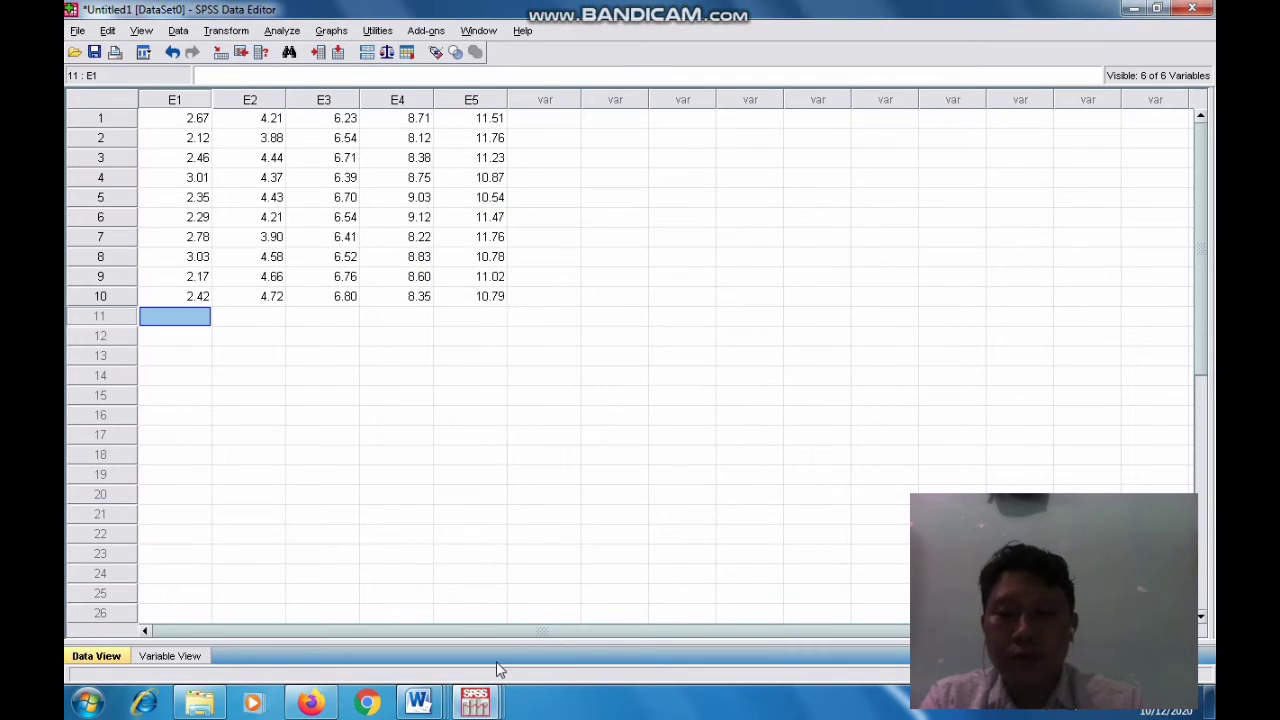
Switch to the Untitled2 dataset and compare its variable definitions with the P5 gol 1 case table
mouse_move(480, 700)
click(380, 600)
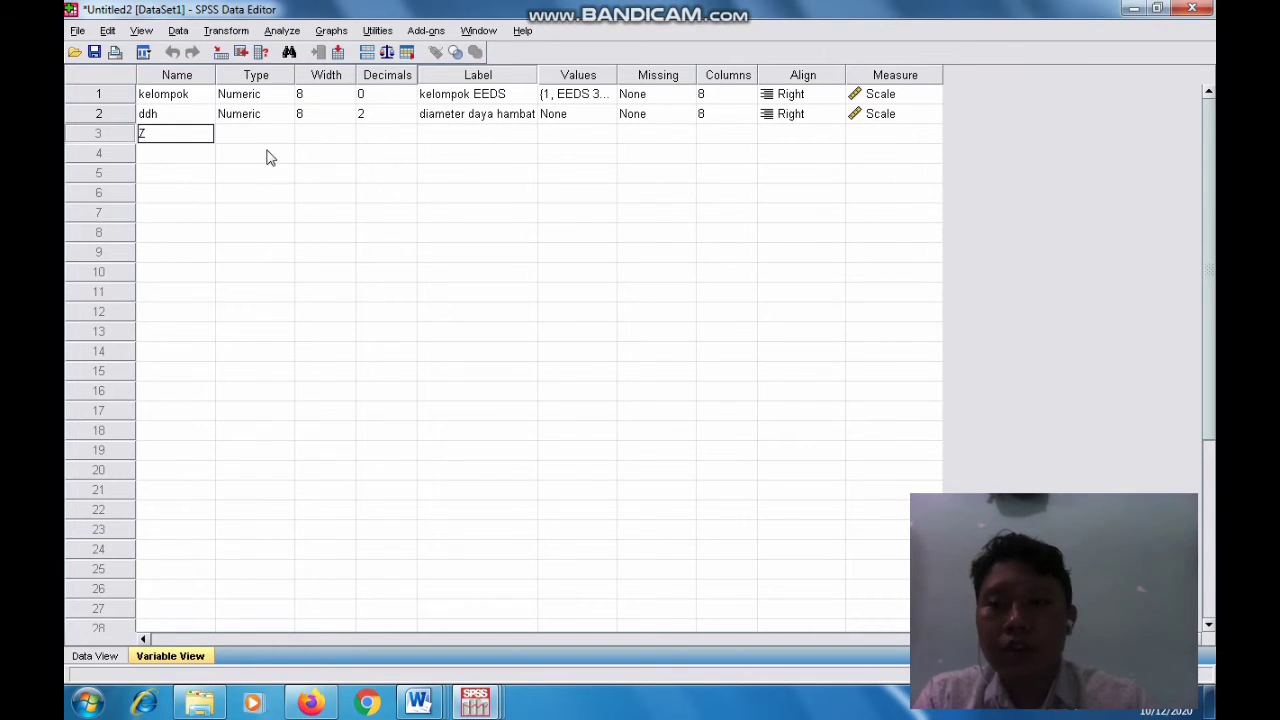
mouse_move(410, 708)
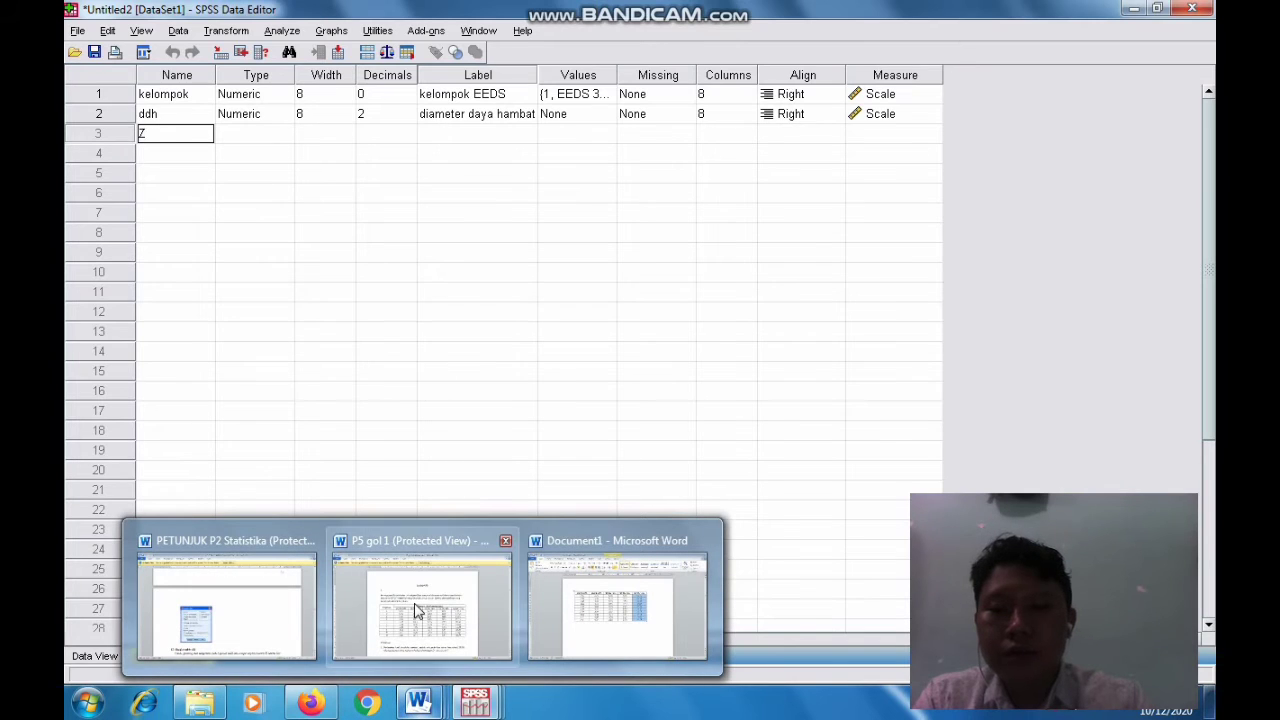
mouse_move(416, 610)
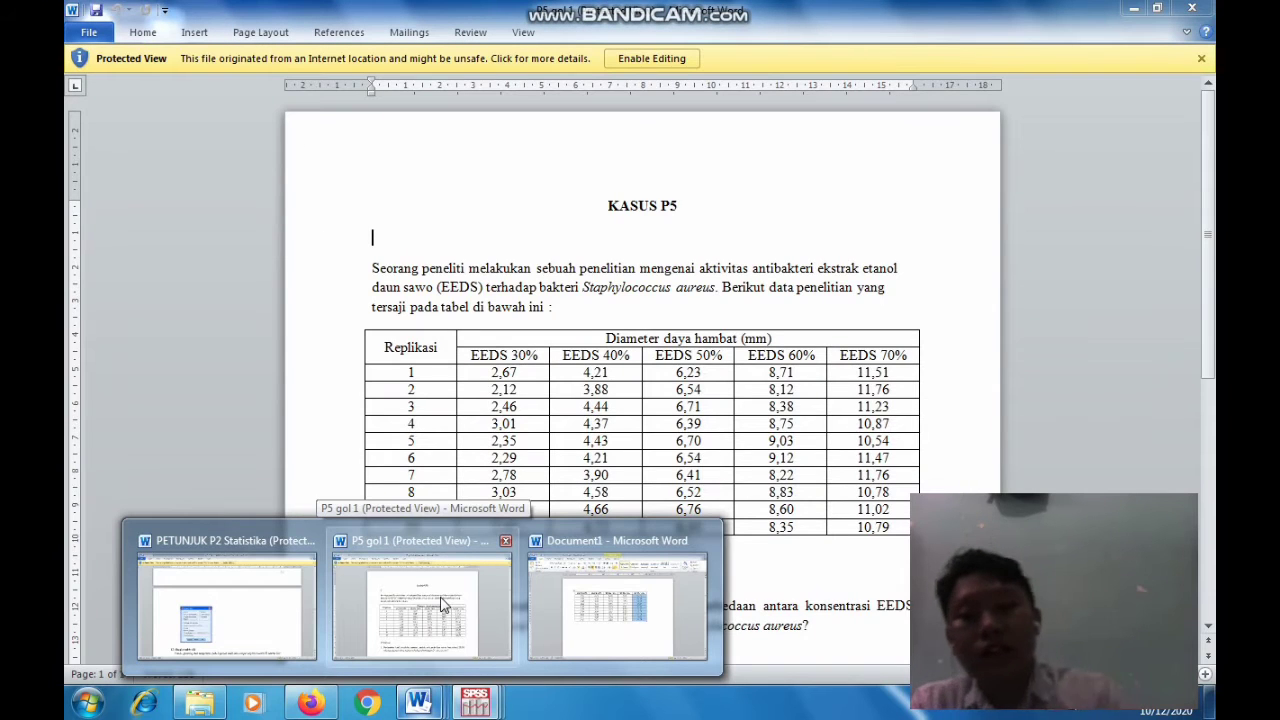
mouse_move(475, 705)
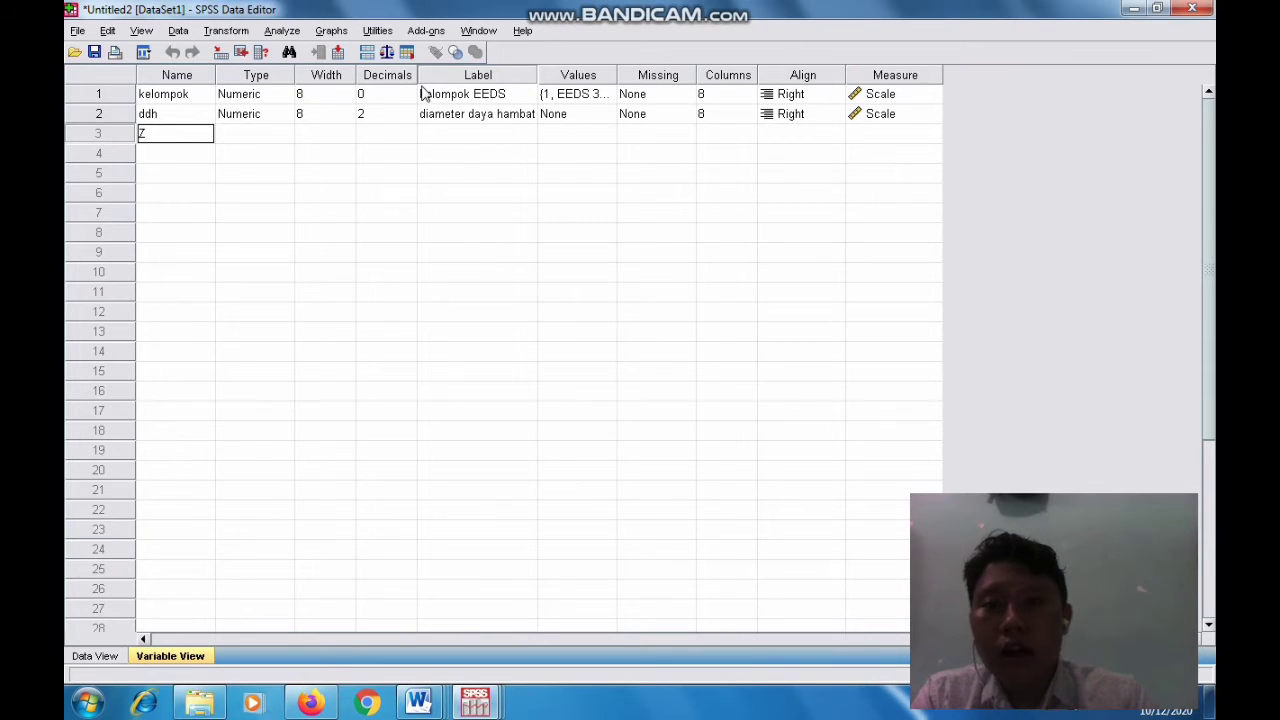
Examine the value labels assigned to the EEDS groups in the kelompok variable, and close them
click(585, 98)
click(606, 94)
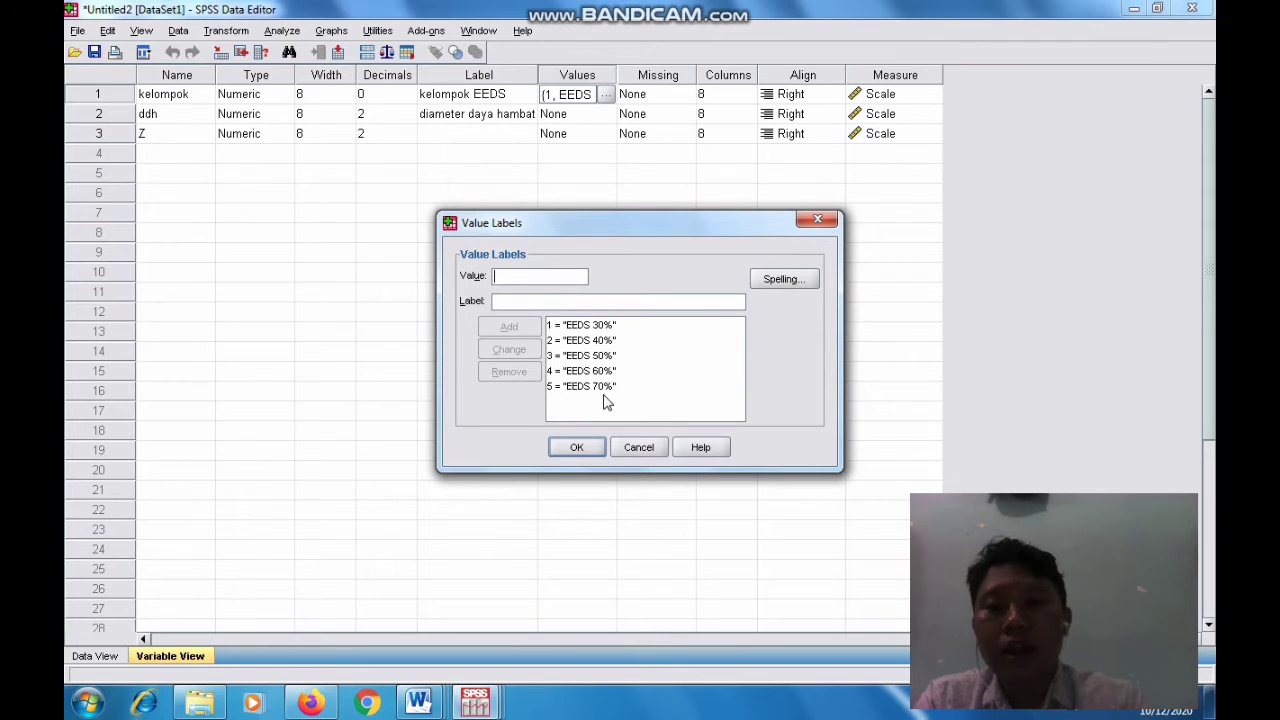
click(583, 447)
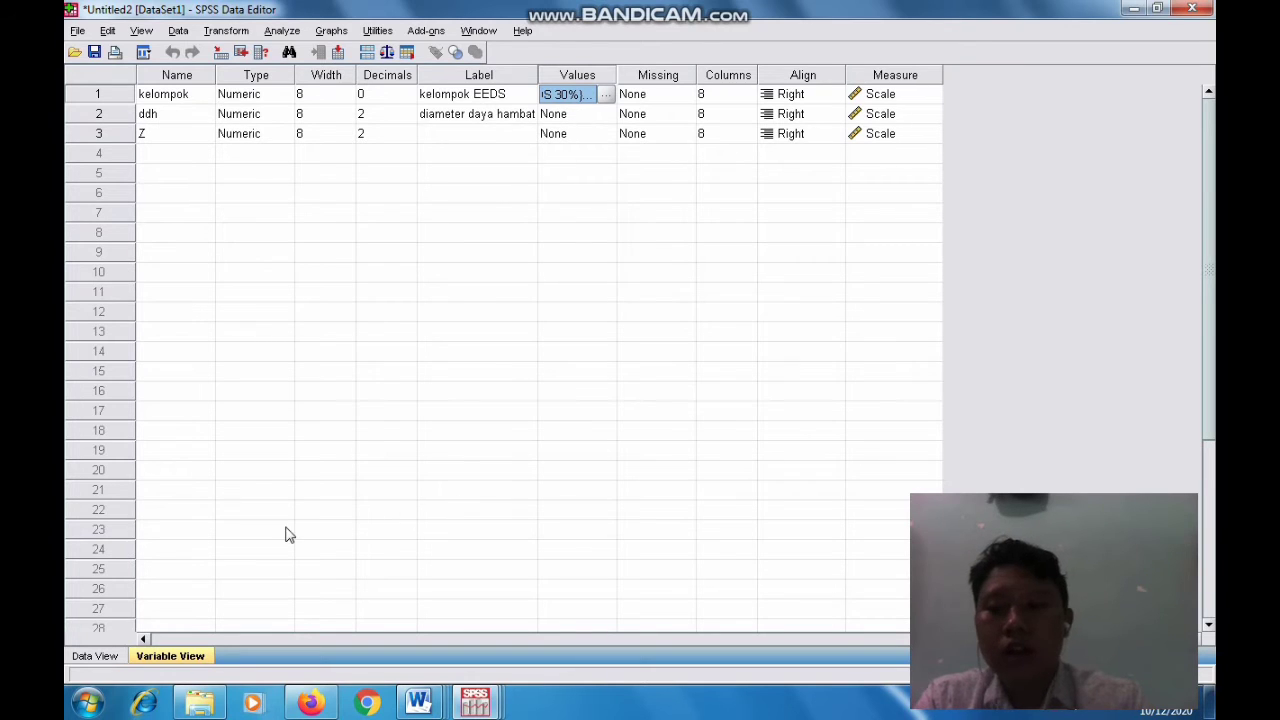
Review the kelompok and ddh data from the last rows back to the first, checking against the case document
click(95, 656)
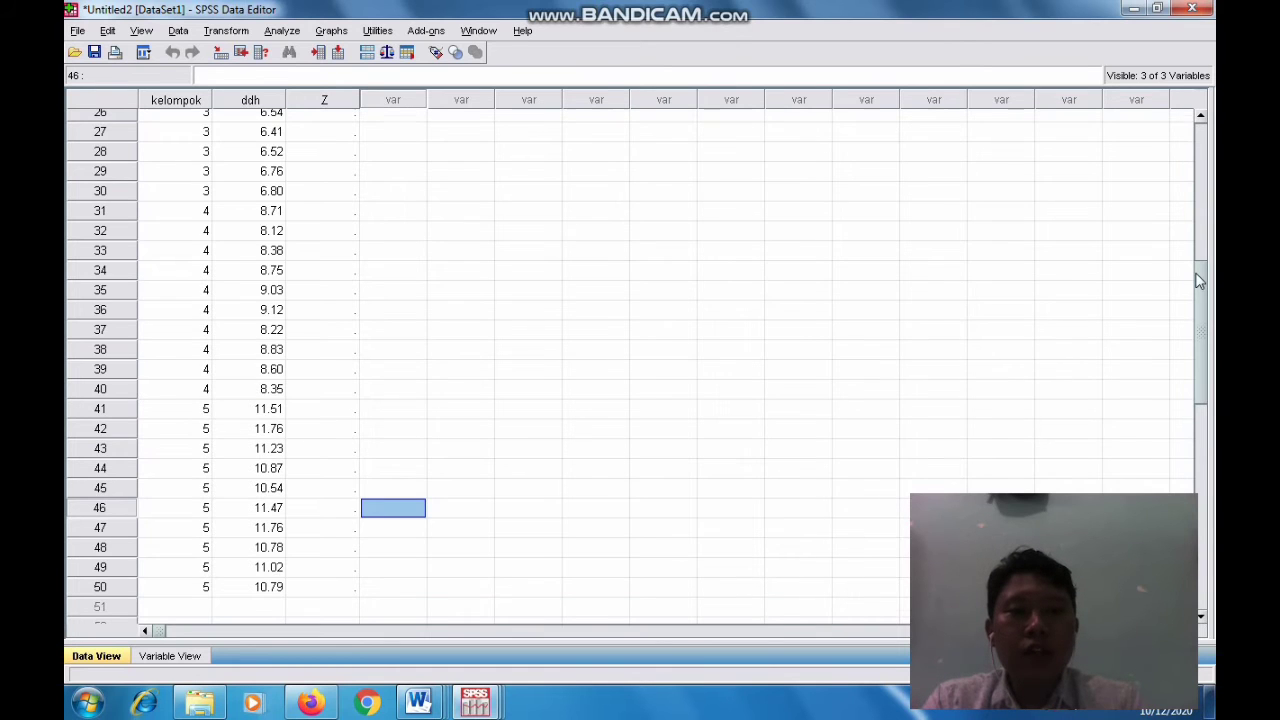
drag(1196, 272, 1198, 118)
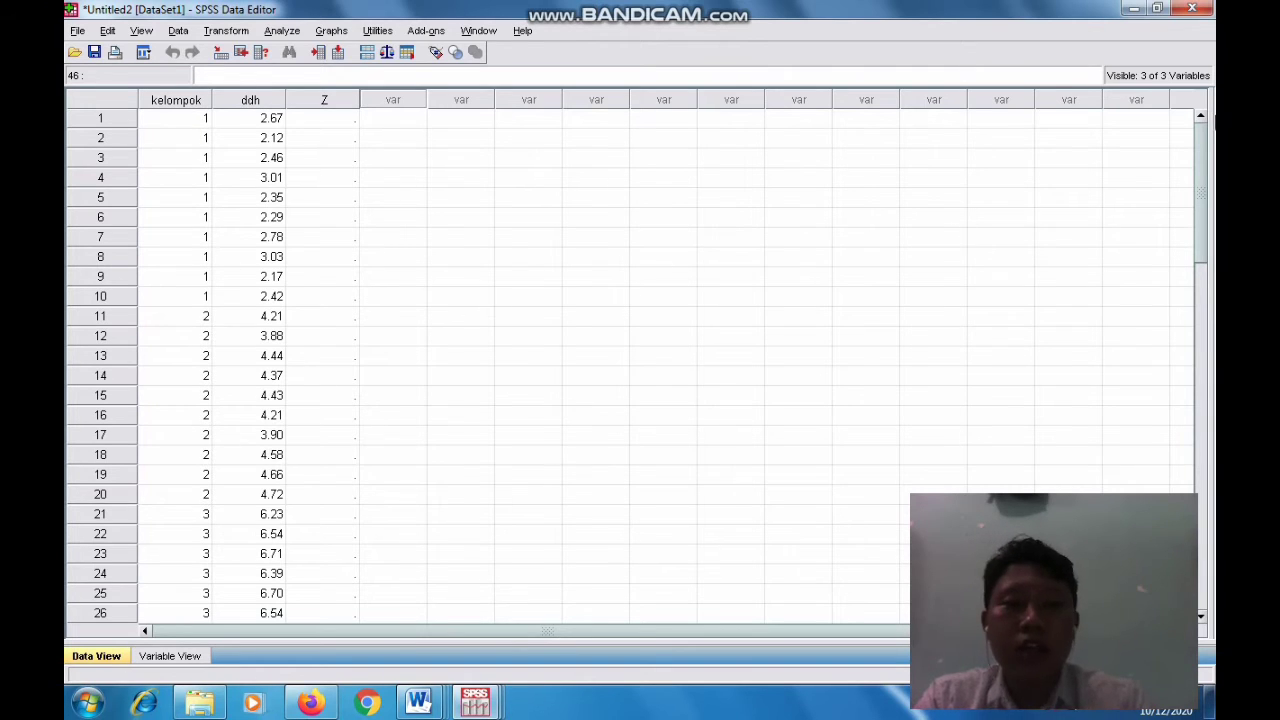
mouse_move(1207, 150)
mouse_down()
mouse_move(1207, 285)
mouse_move(1209, 135)
mouse_up()
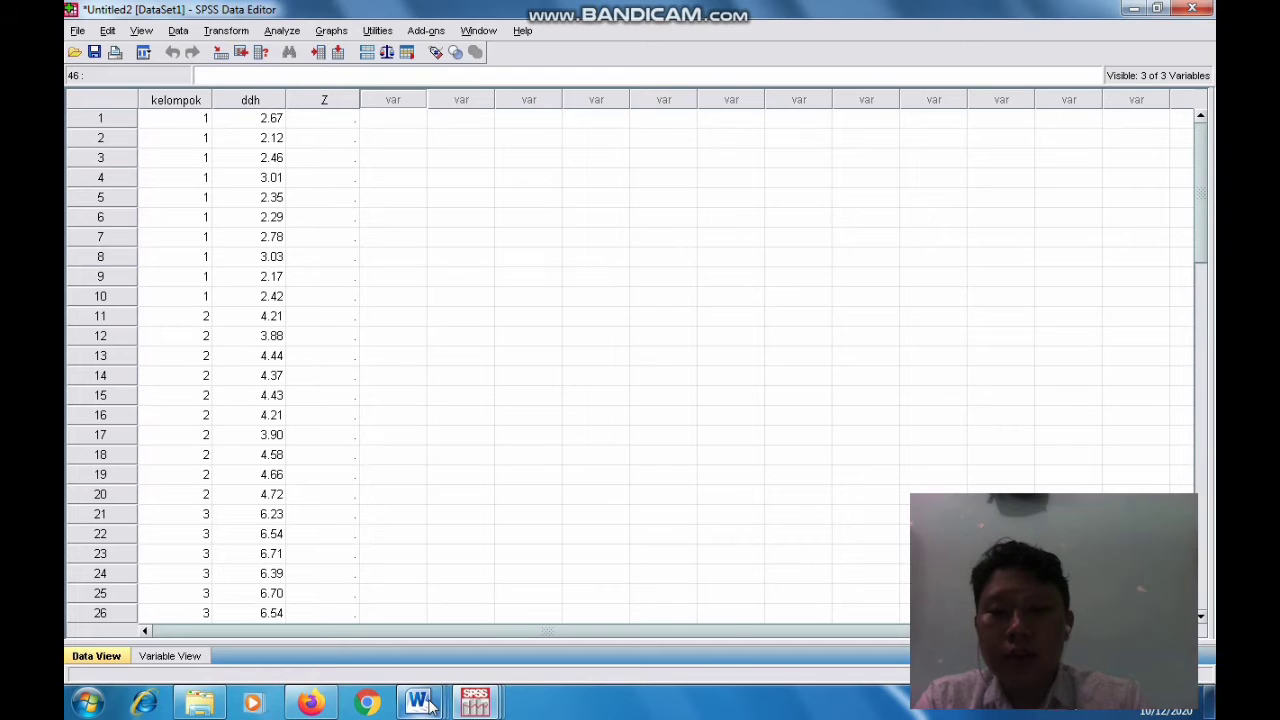
mouse_move(420, 704)
mouse_move(430, 627)
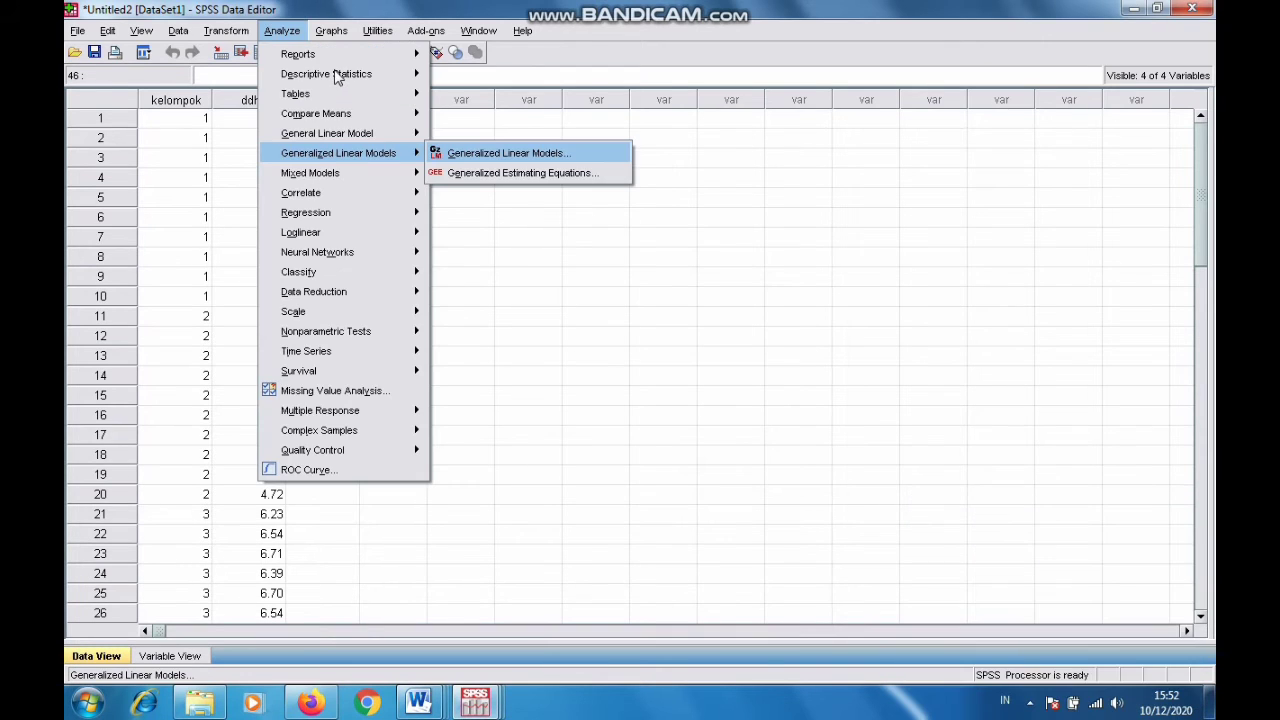
Open Explore and reassign diameter daya hambat as the dependent variable and kelompok EEDS as the factor
mouse_move(339, 92)
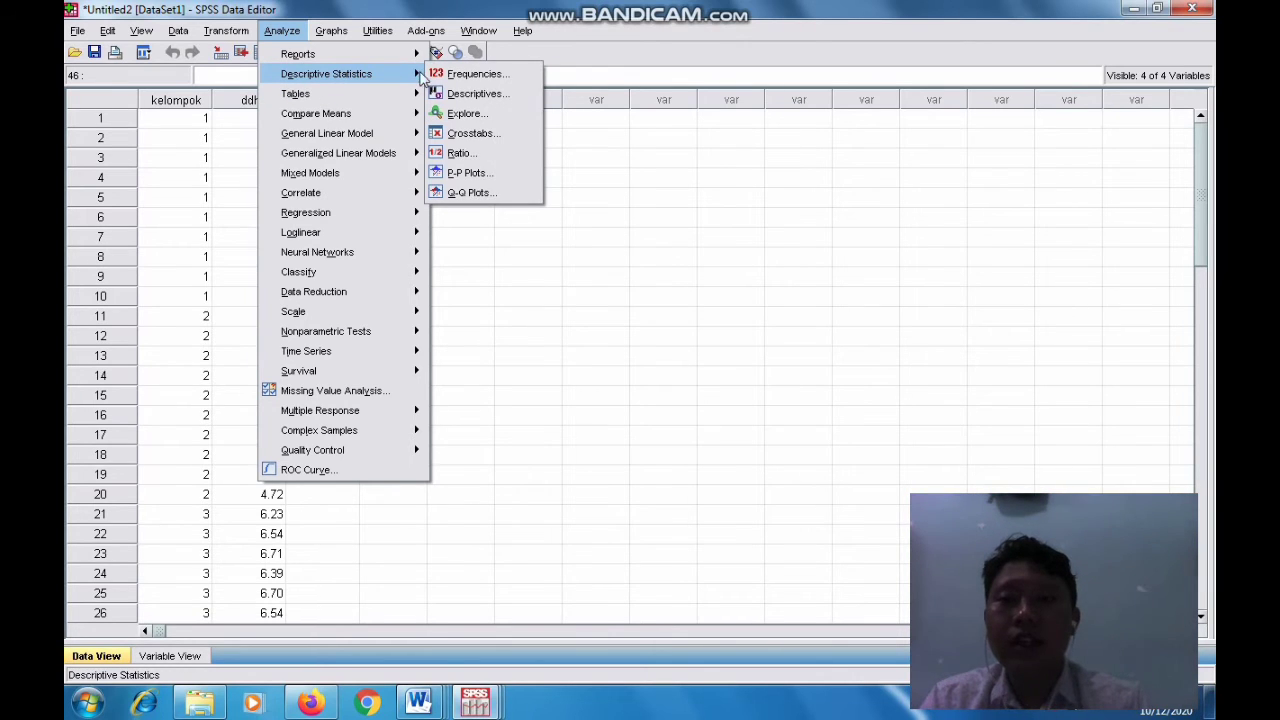
click(447, 113)
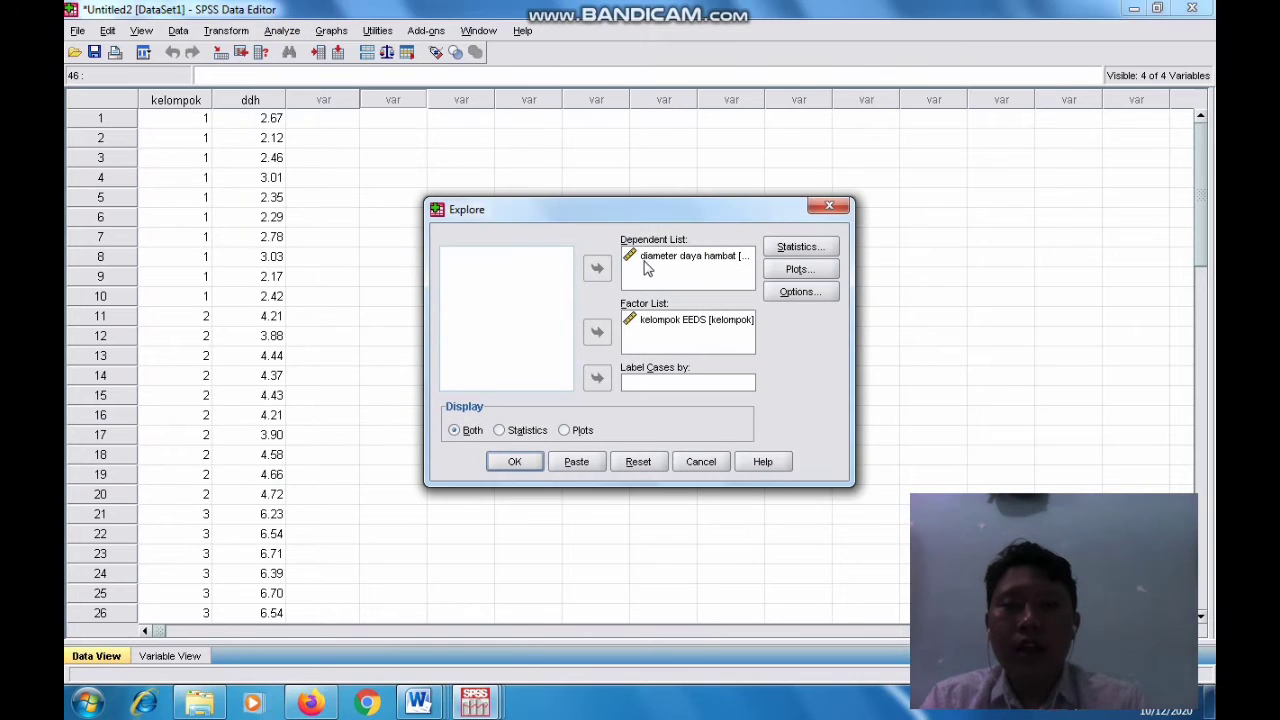
click(652, 257)
click(597, 268)
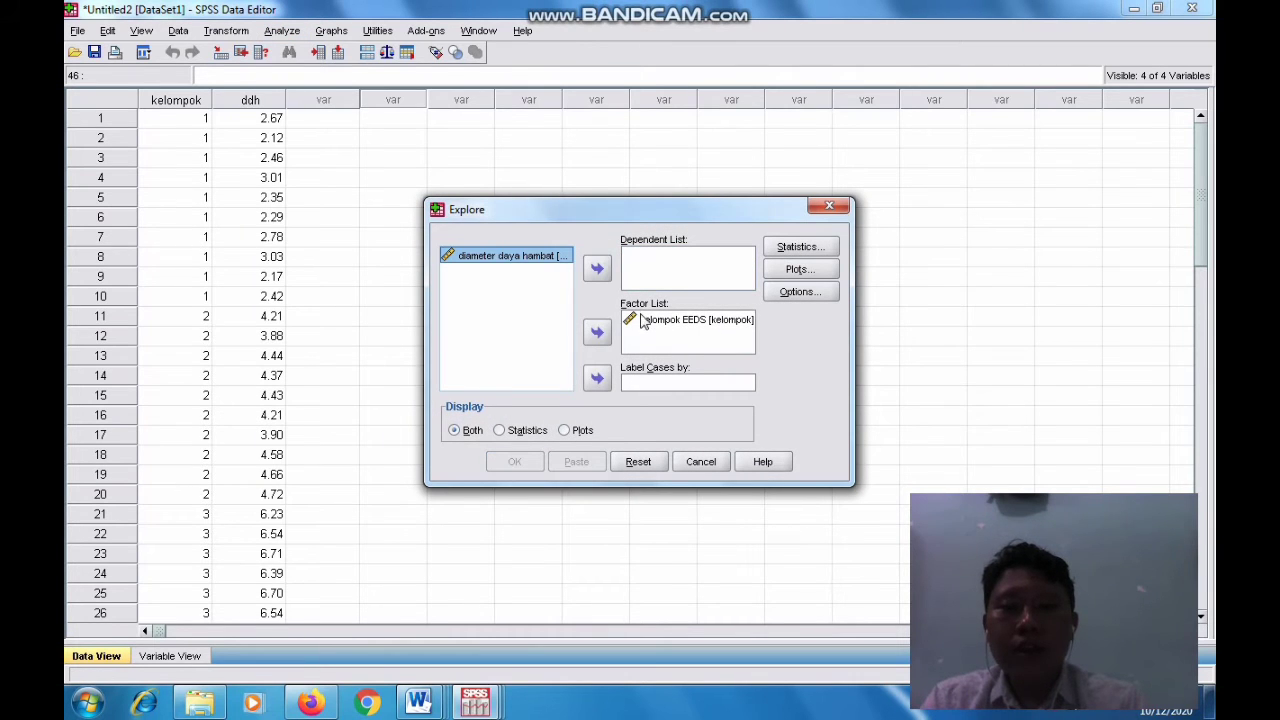
click(645, 320)
click(597, 332)
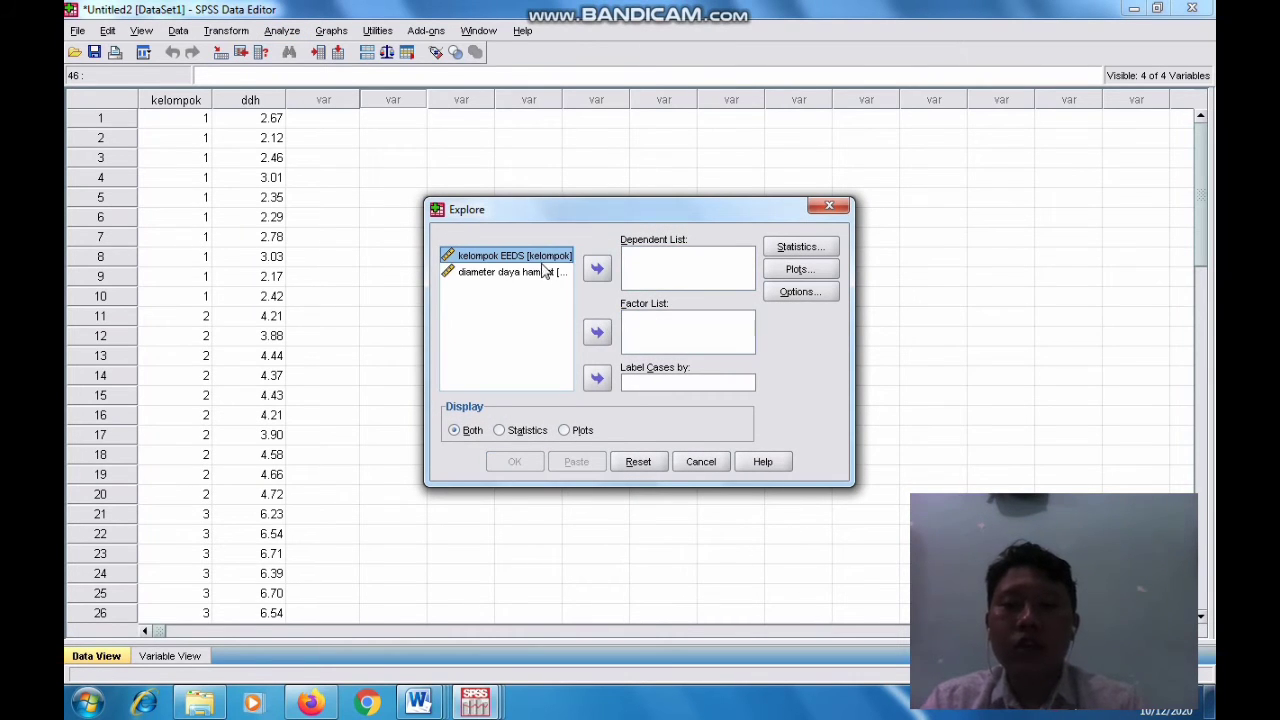
click(600, 336)
click(557, 259)
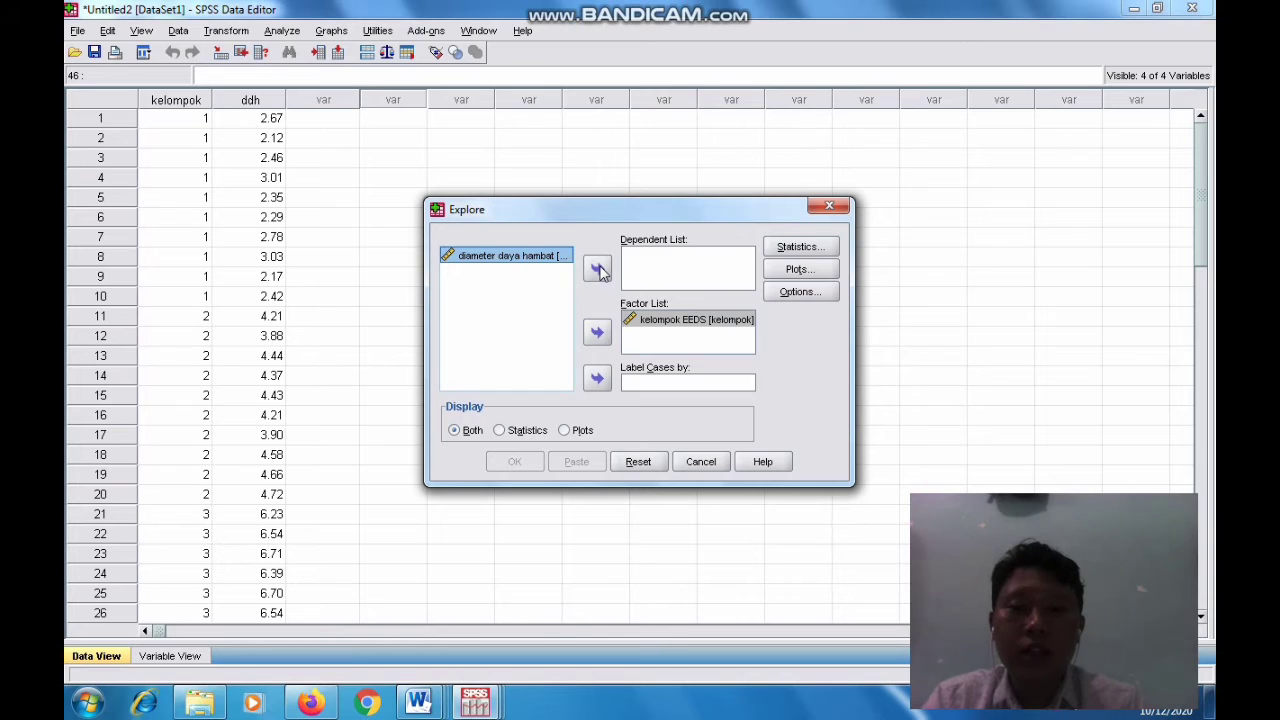
click(597, 270)
Check Explore's Statistics and Plots settings, including the Levene test options, and close the analysis without running it
click(787, 247)
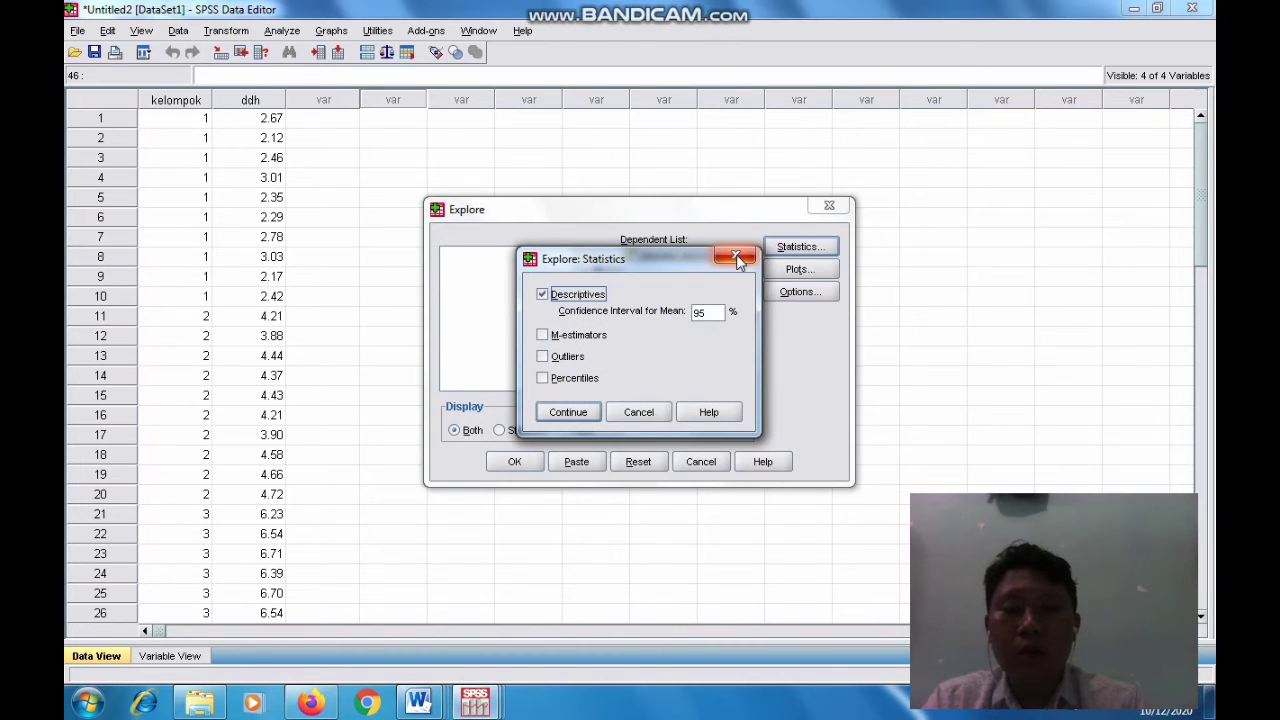
click(736, 259)
click(795, 270)
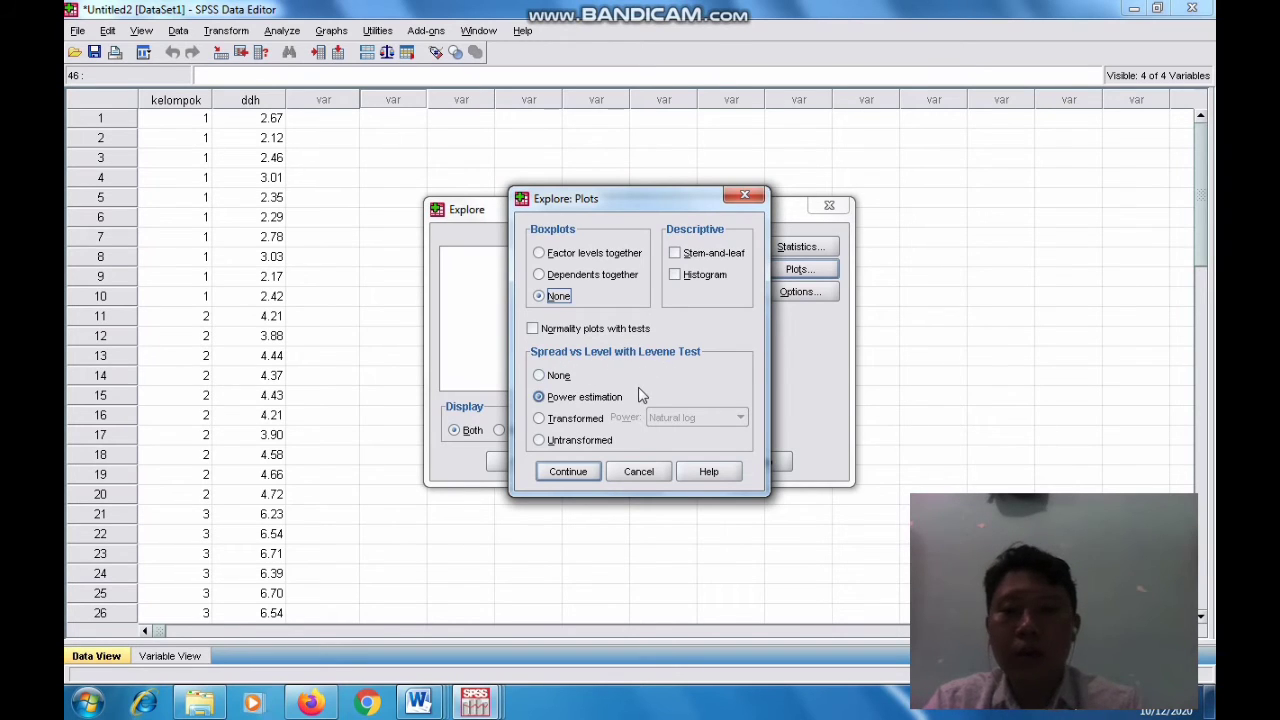
click(572, 471)
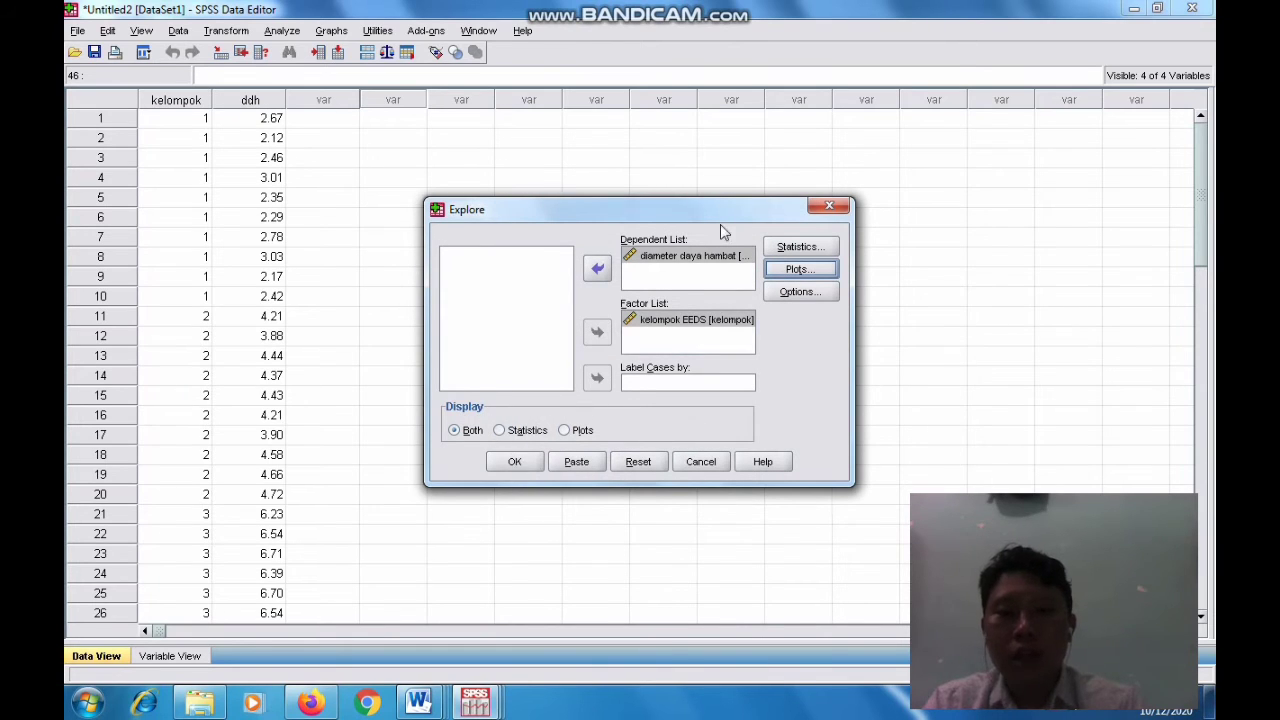
click(829, 206)
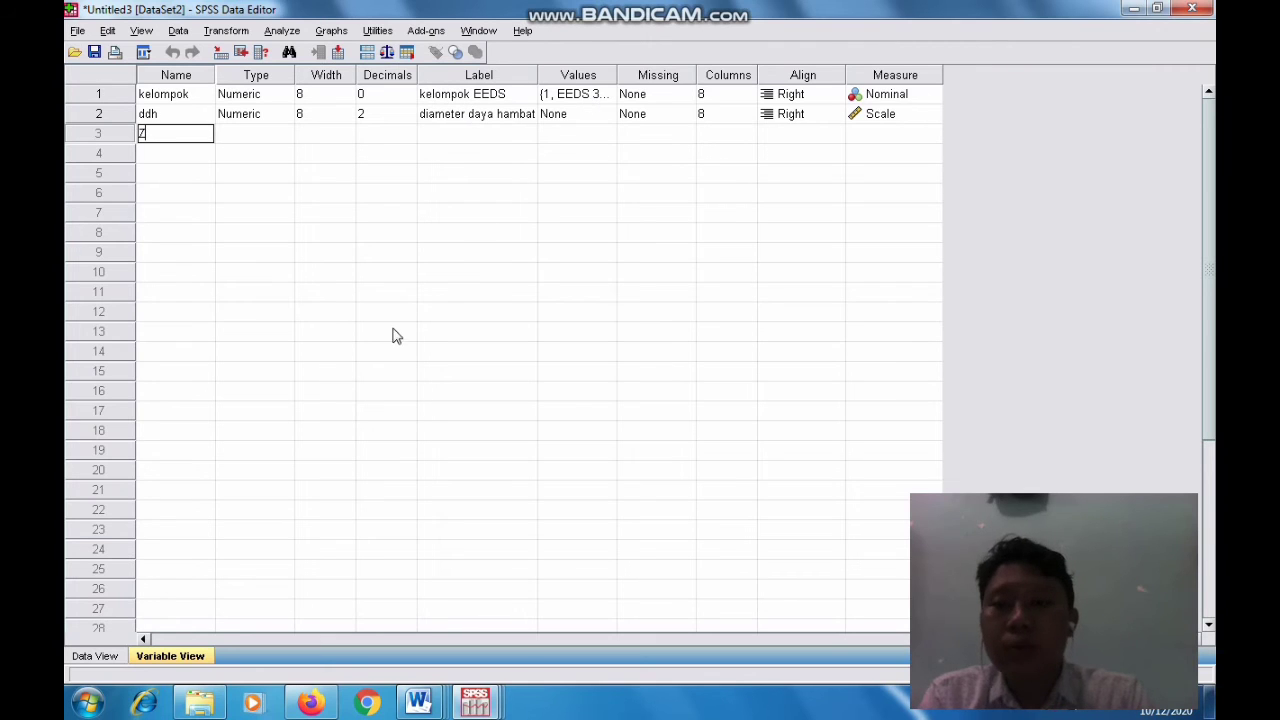
Show the Untitled3 data from the first row and open the nonparametric test for K Independent Samples
click(97, 657)
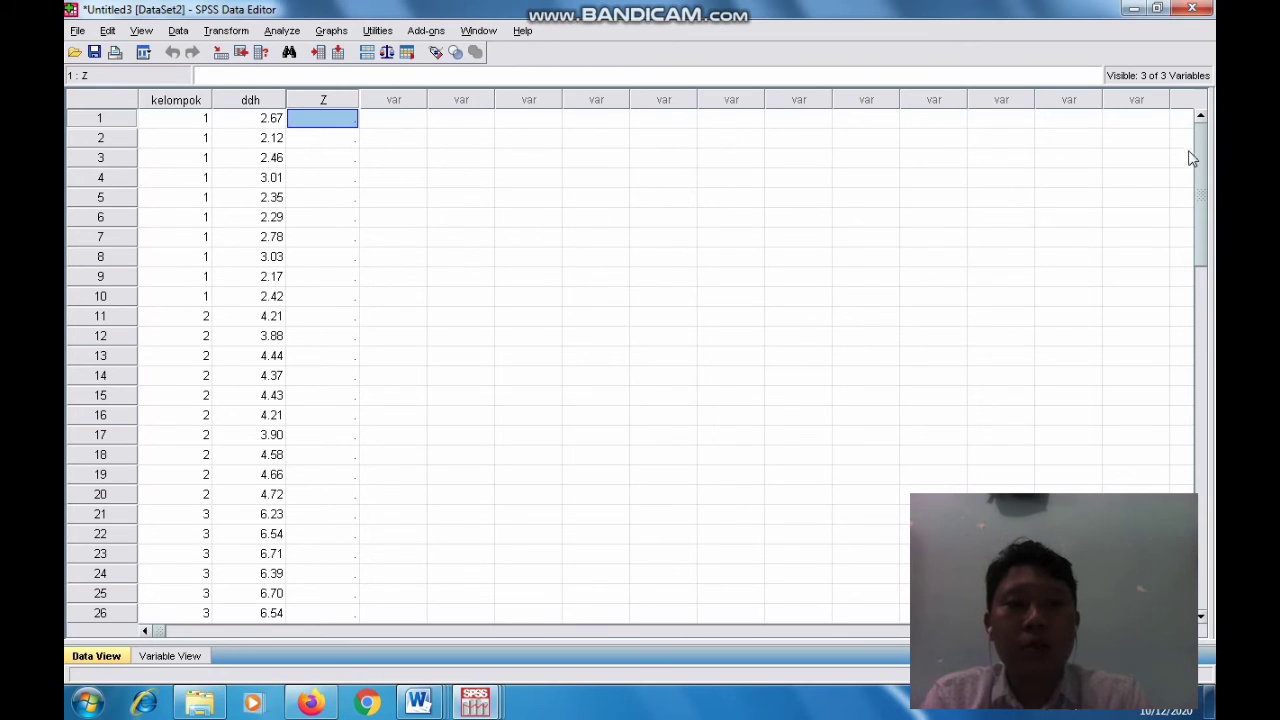
drag(1197, 155, 1203, 126)
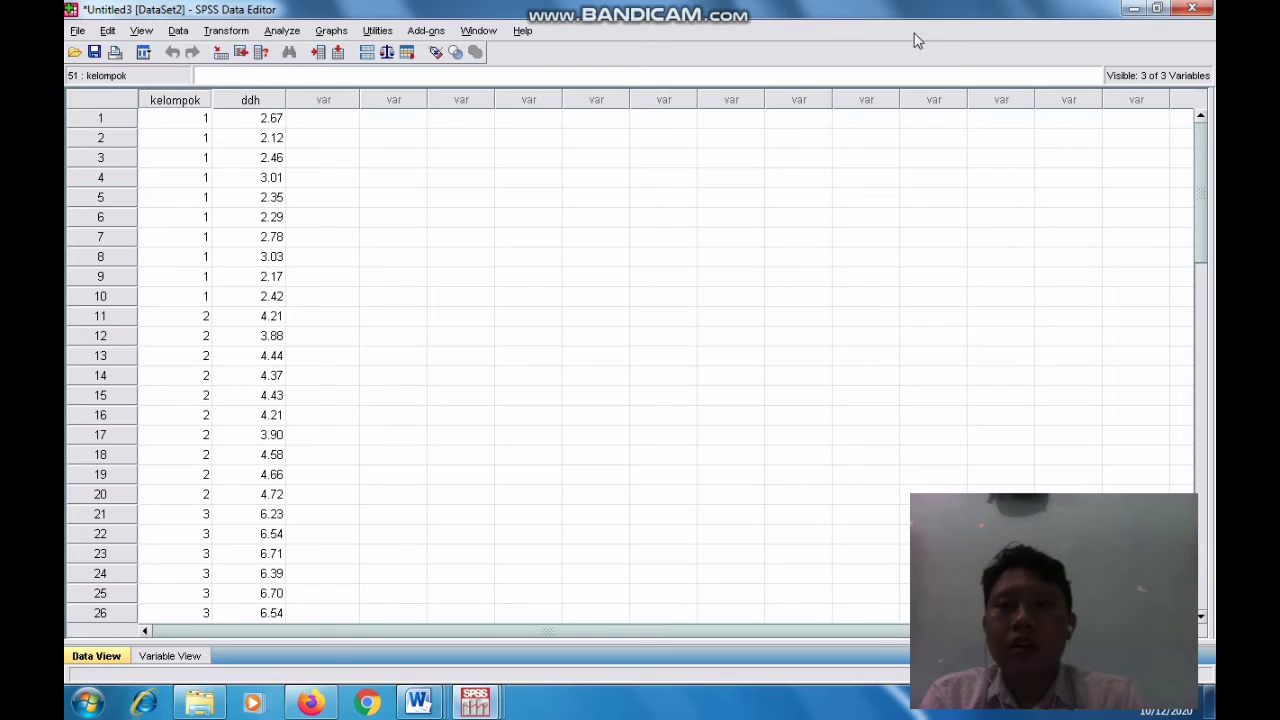
click(283, 31)
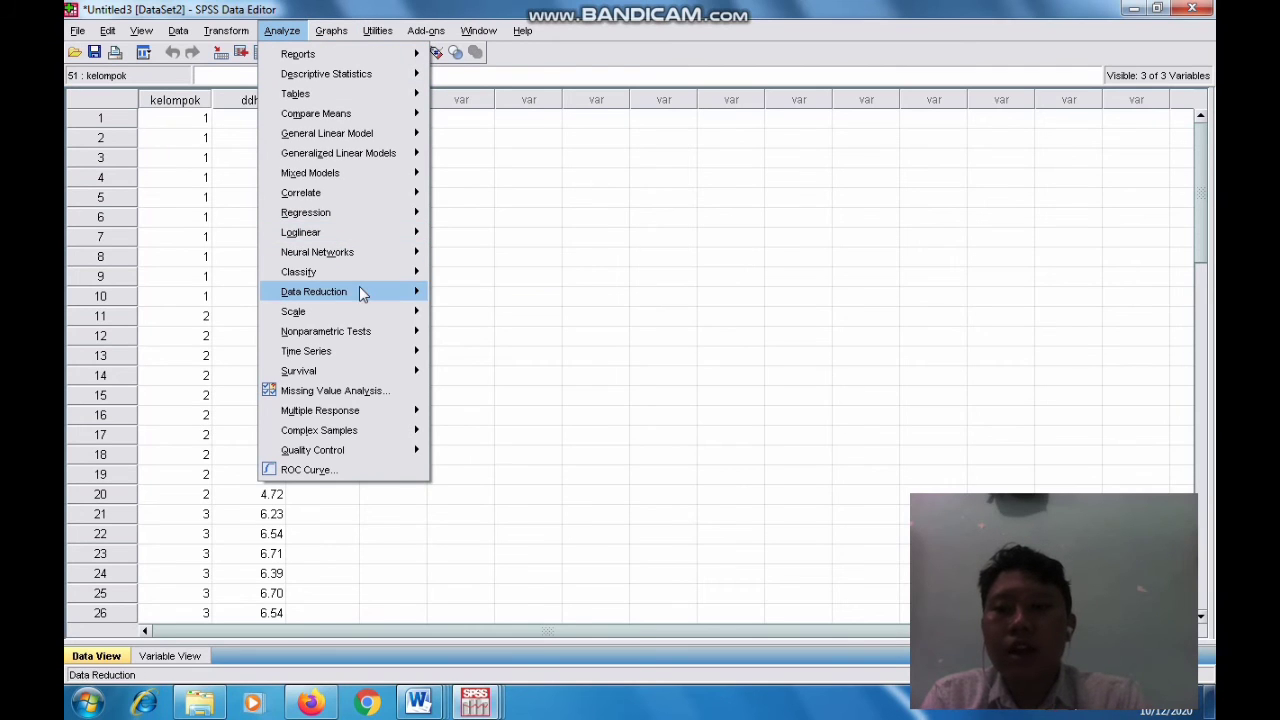
mouse_move(372, 314)
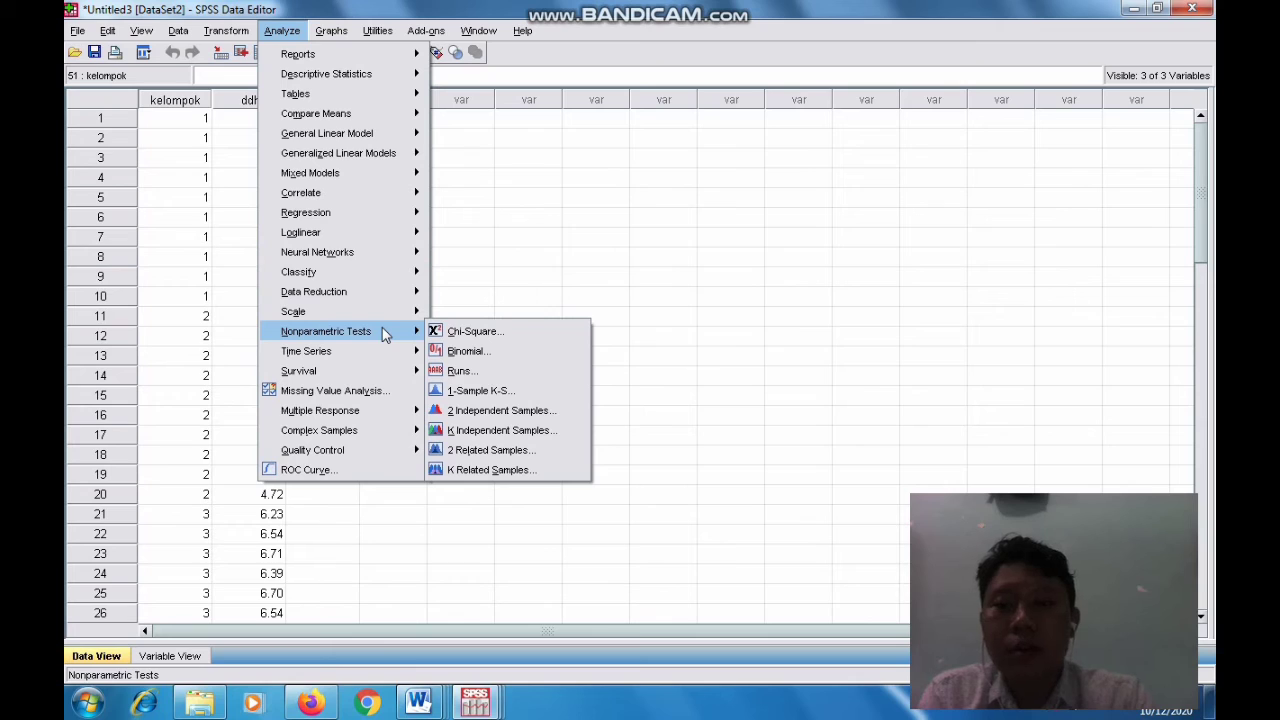
click(490, 430)
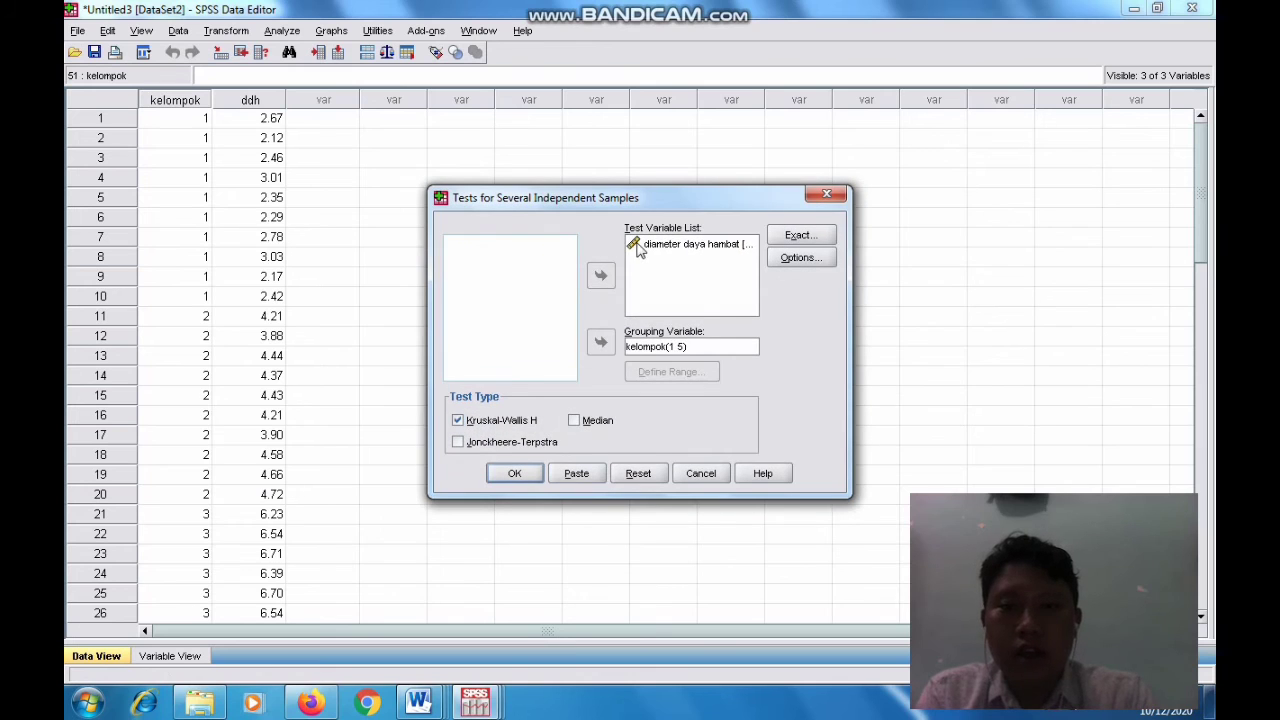
Clear both variable assignments, and reassign kelompok as the grouping variable and diameter daya hambat as the test variable
click(641, 248)
click(601, 275)
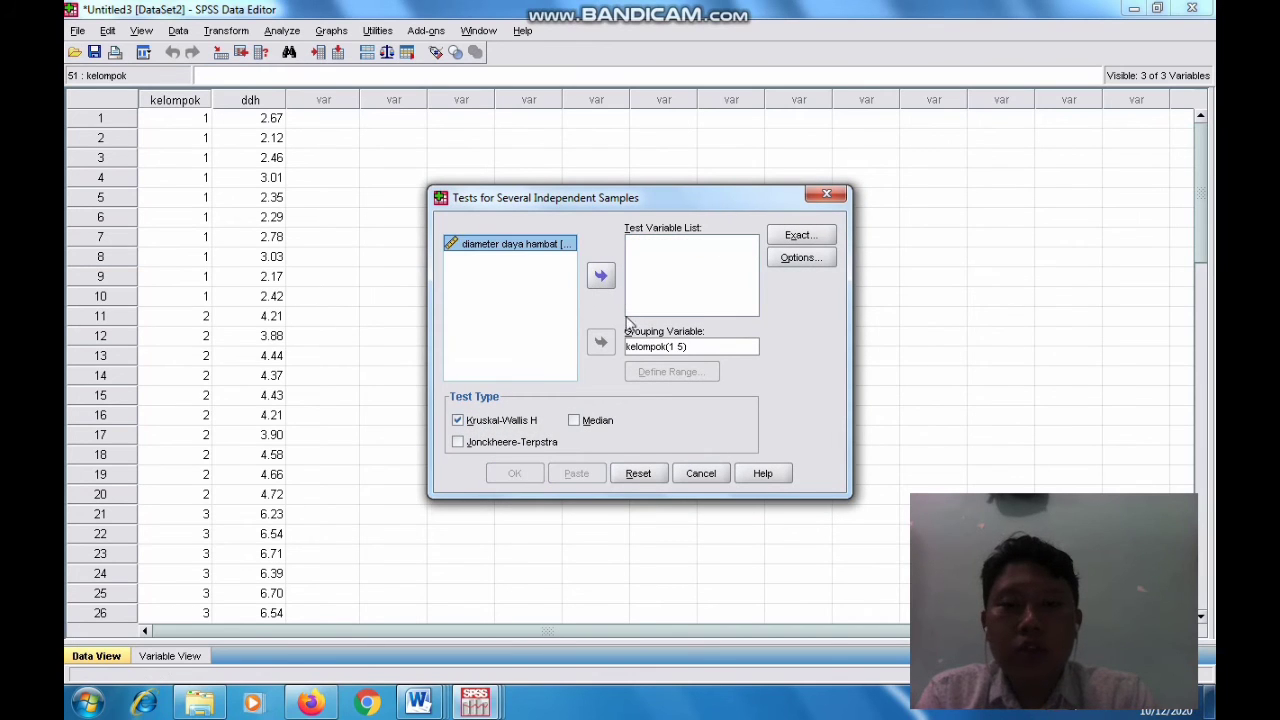
click(635, 348)
click(601, 343)
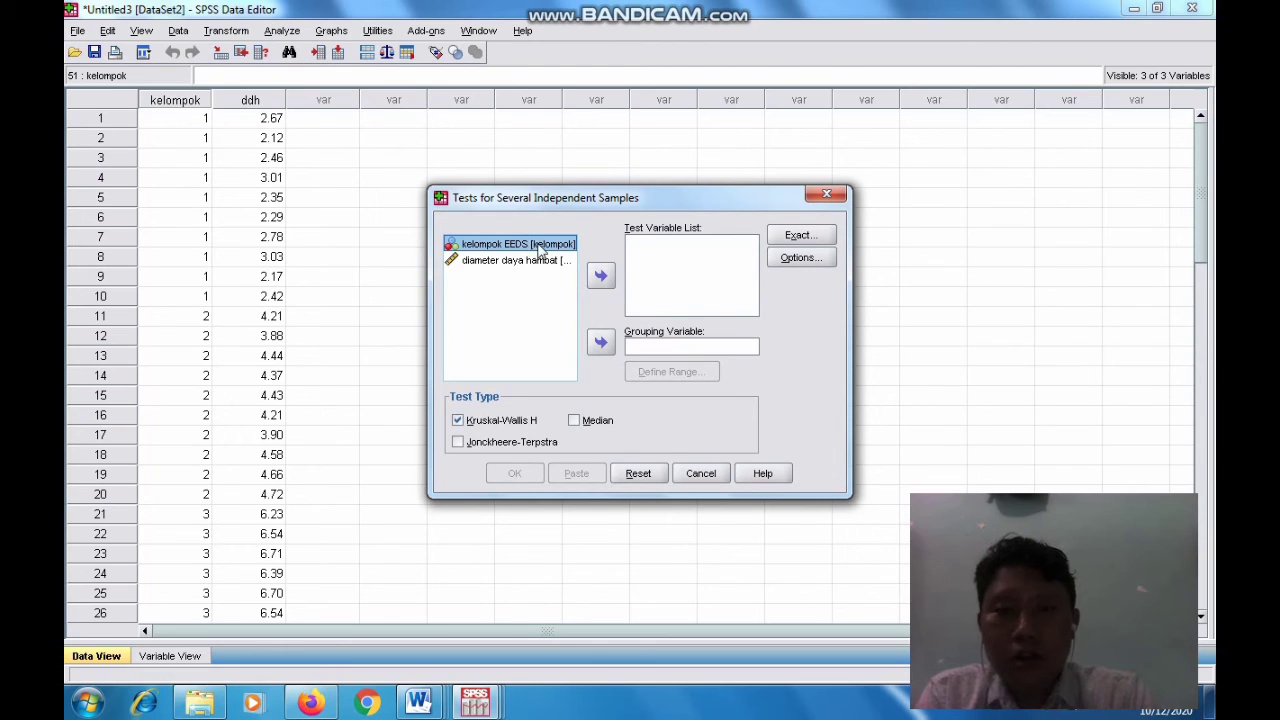
click(601, 343)
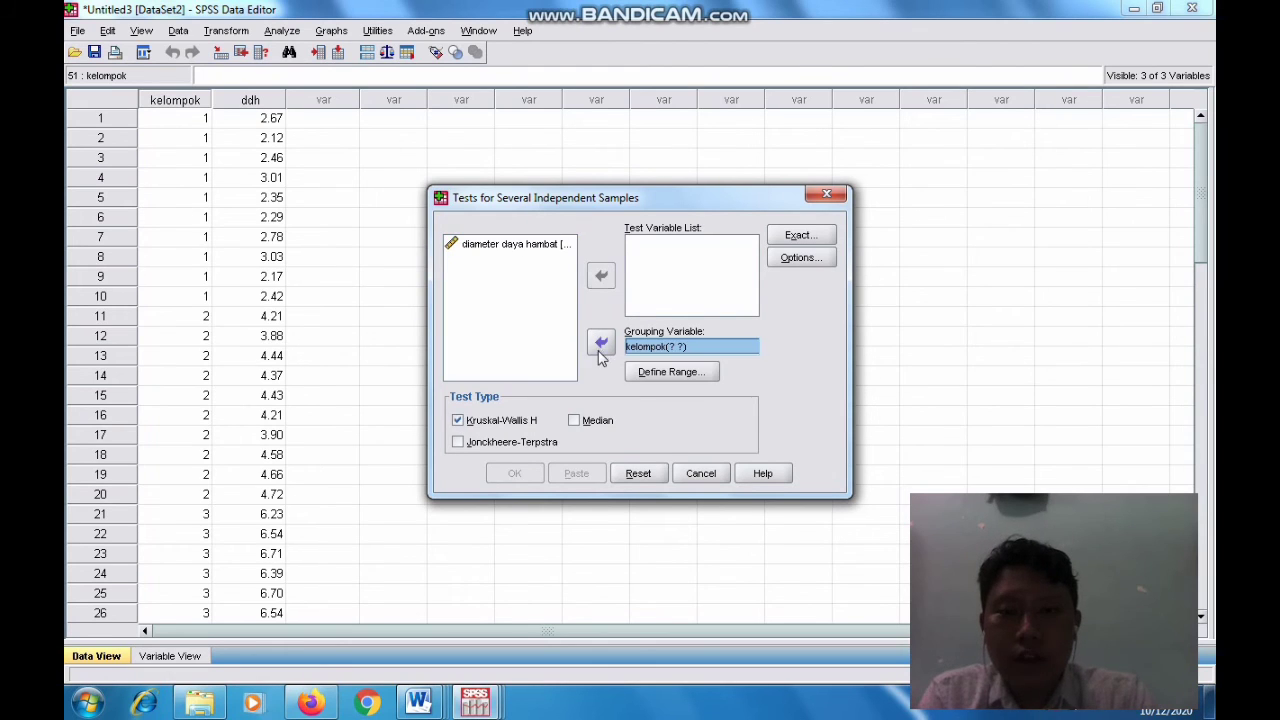
click(564, 248)
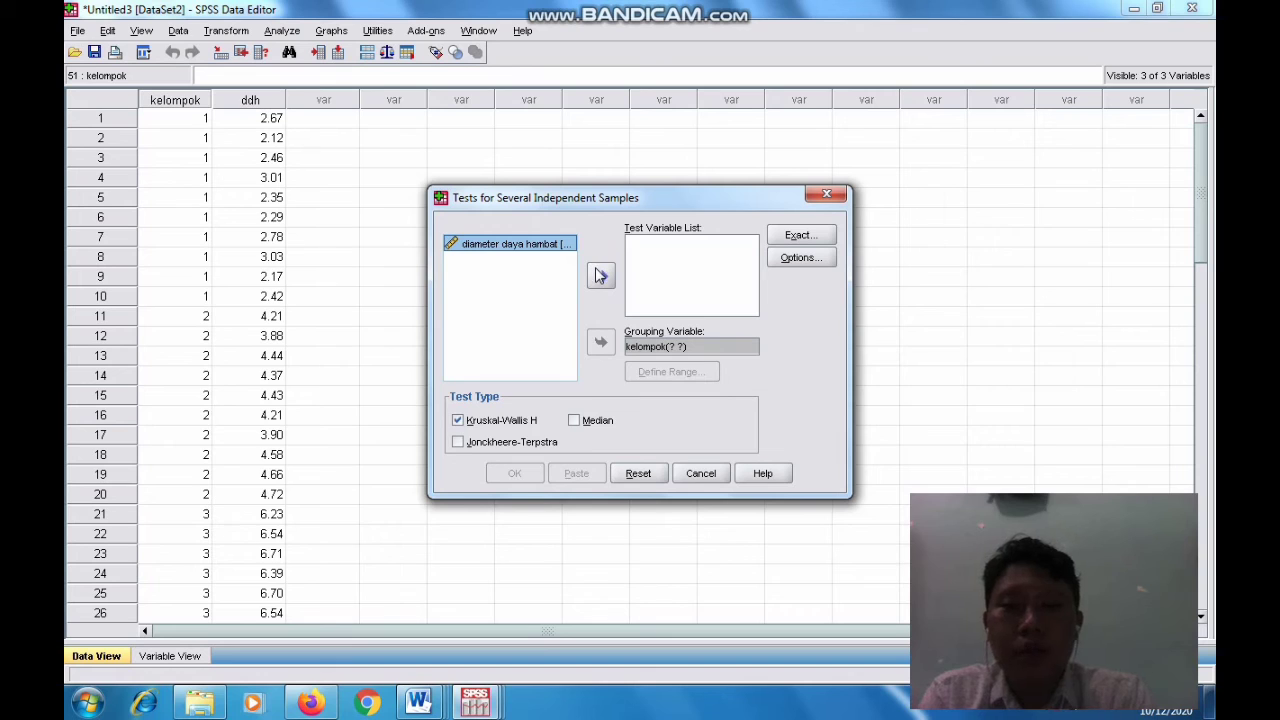
click(601, 275)
Check the Exact Tests settings and the statistics and missing-value options of the several-samples test
click(796, 243)
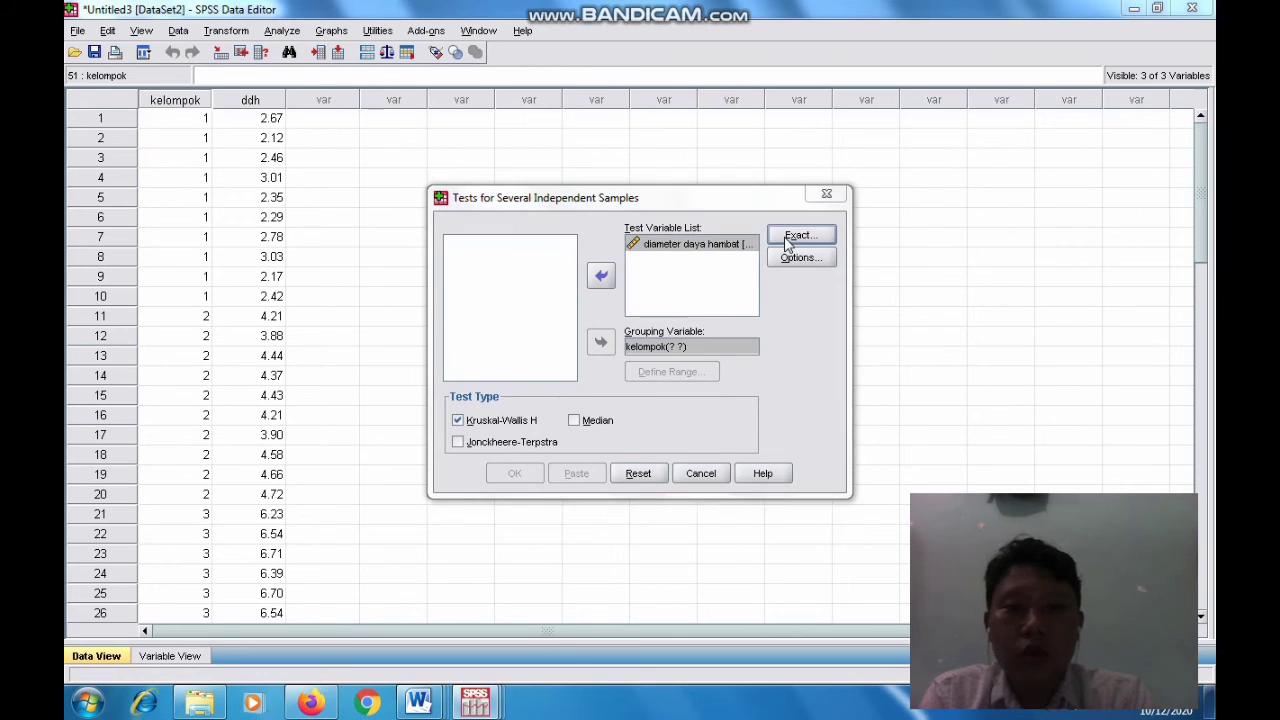
click(762, 281)
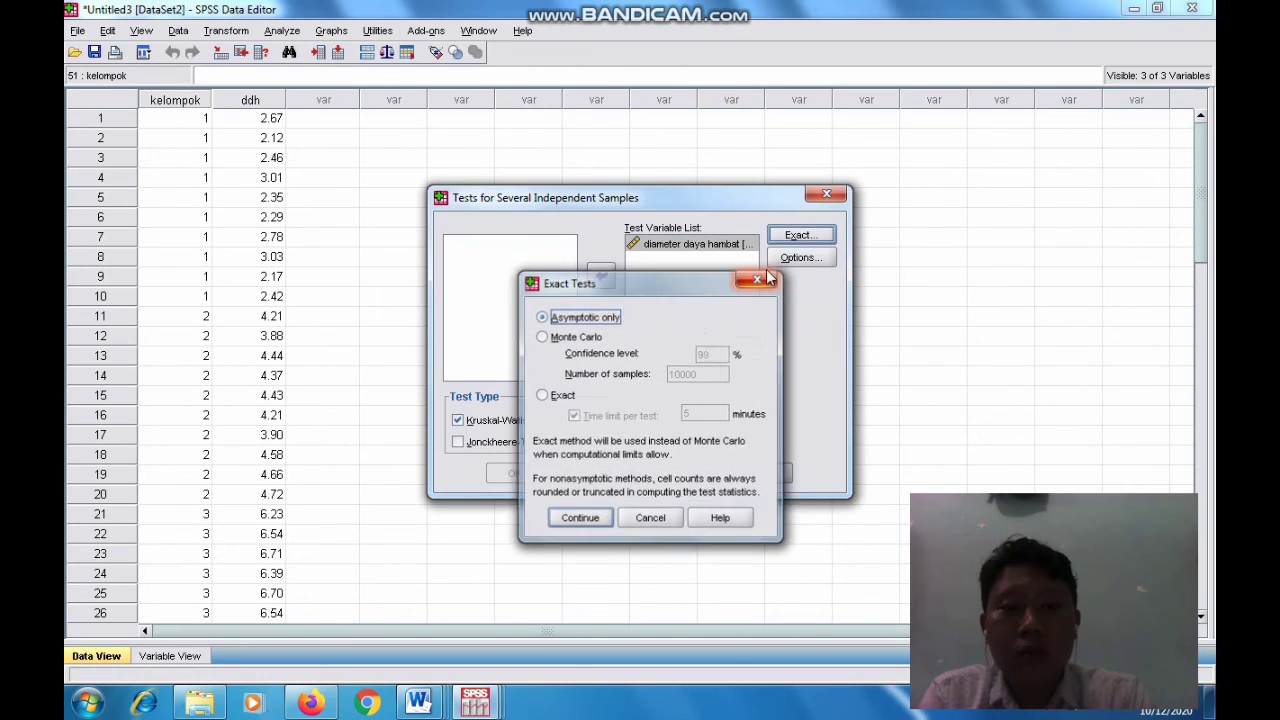
click(800, 257)
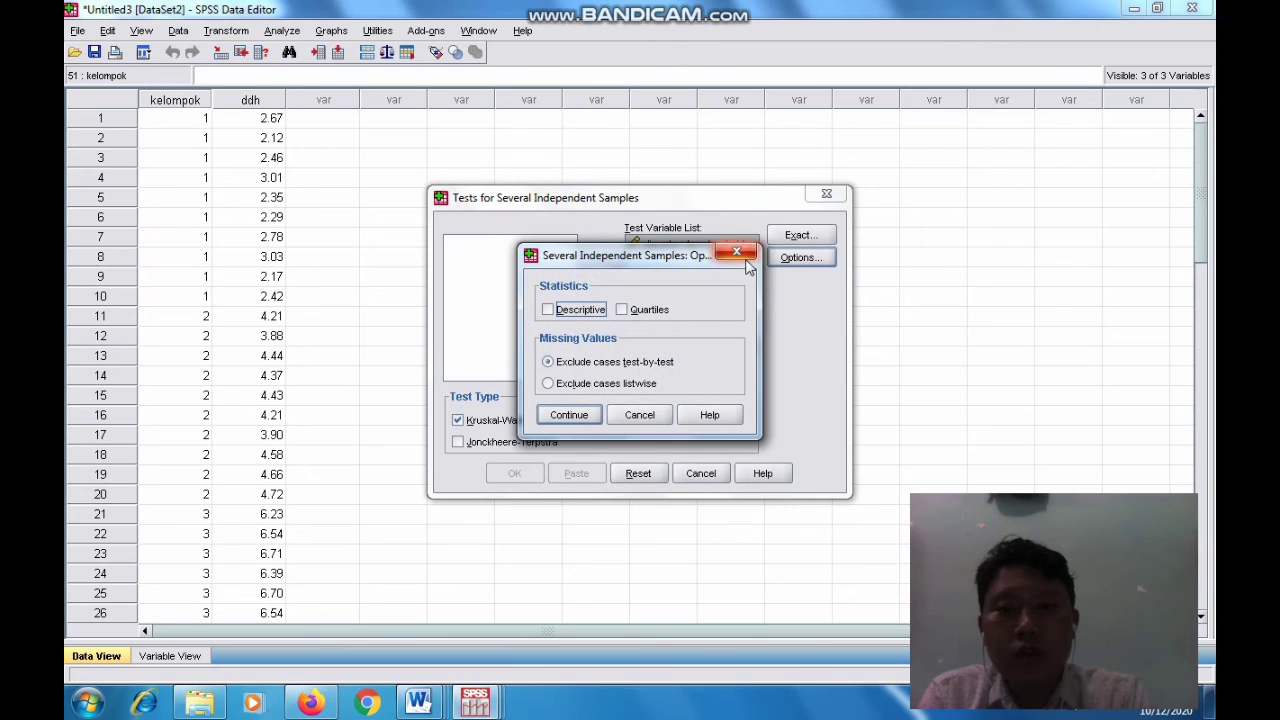
click(737, 252)
Define the kelompok grouping range as 1 to 5, and close the Kruskal-Wallis test setup without running it
click(676, 347)
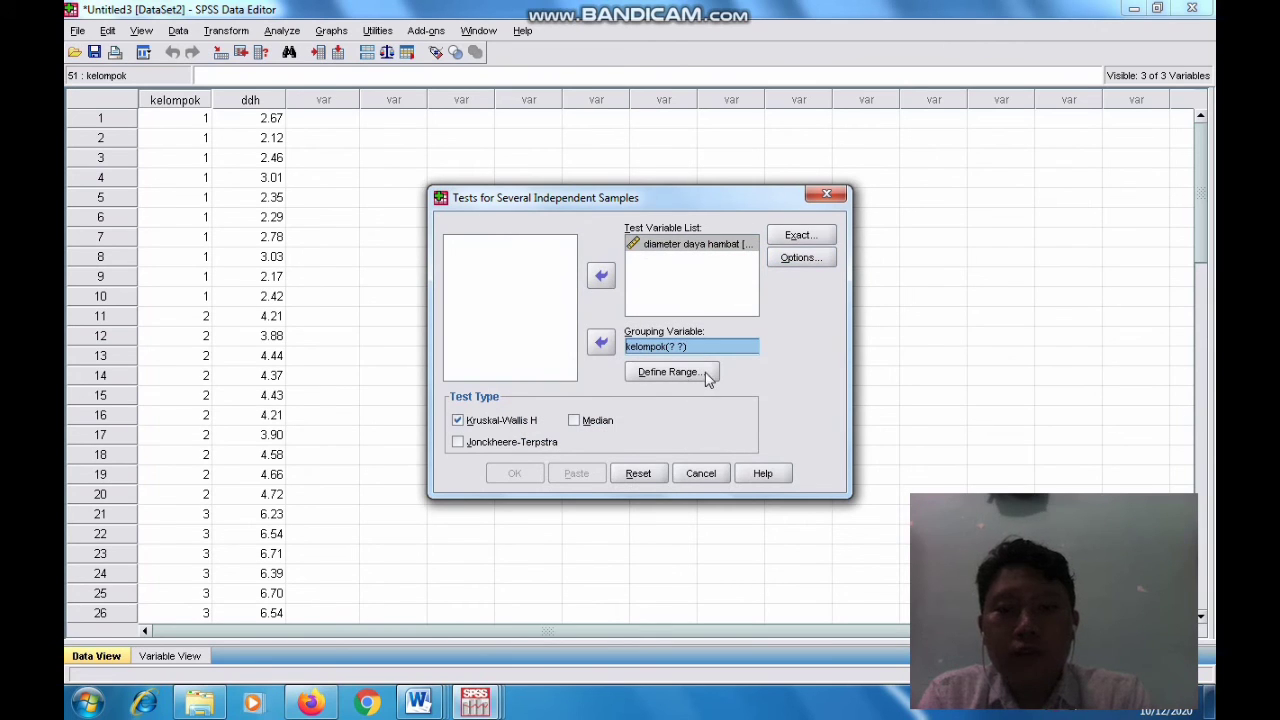
click(705, 372)
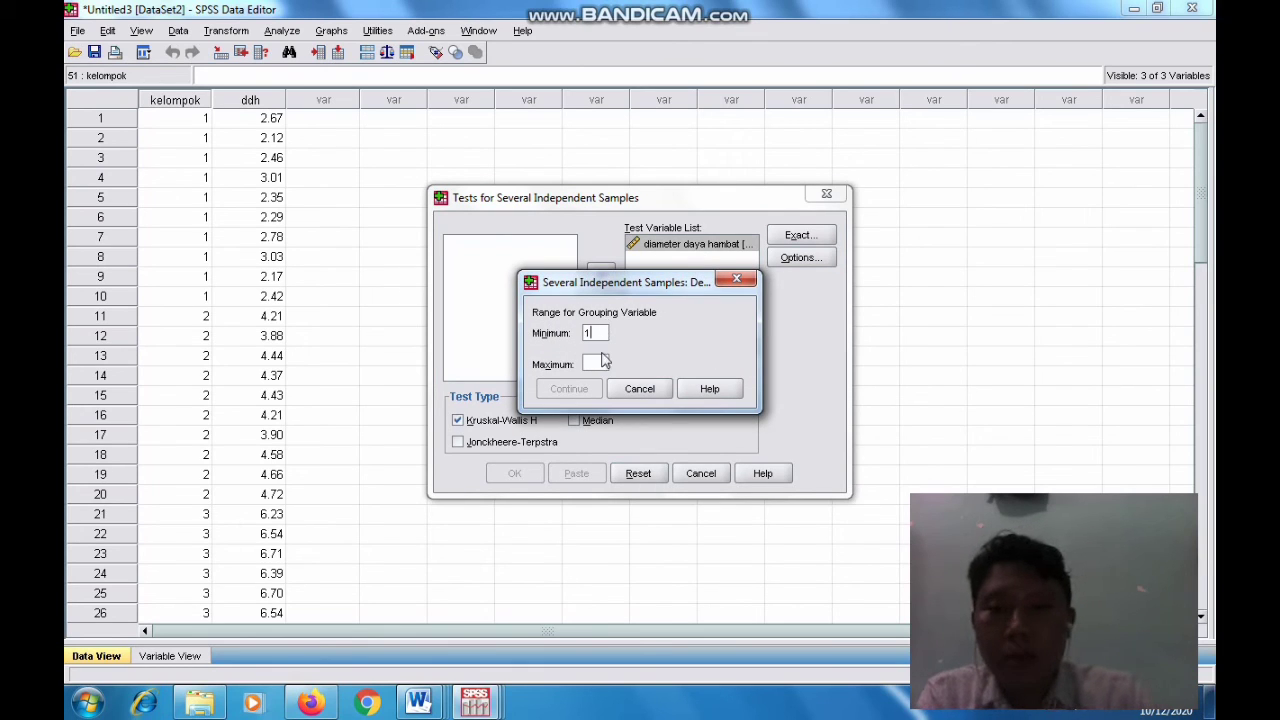
text(5)
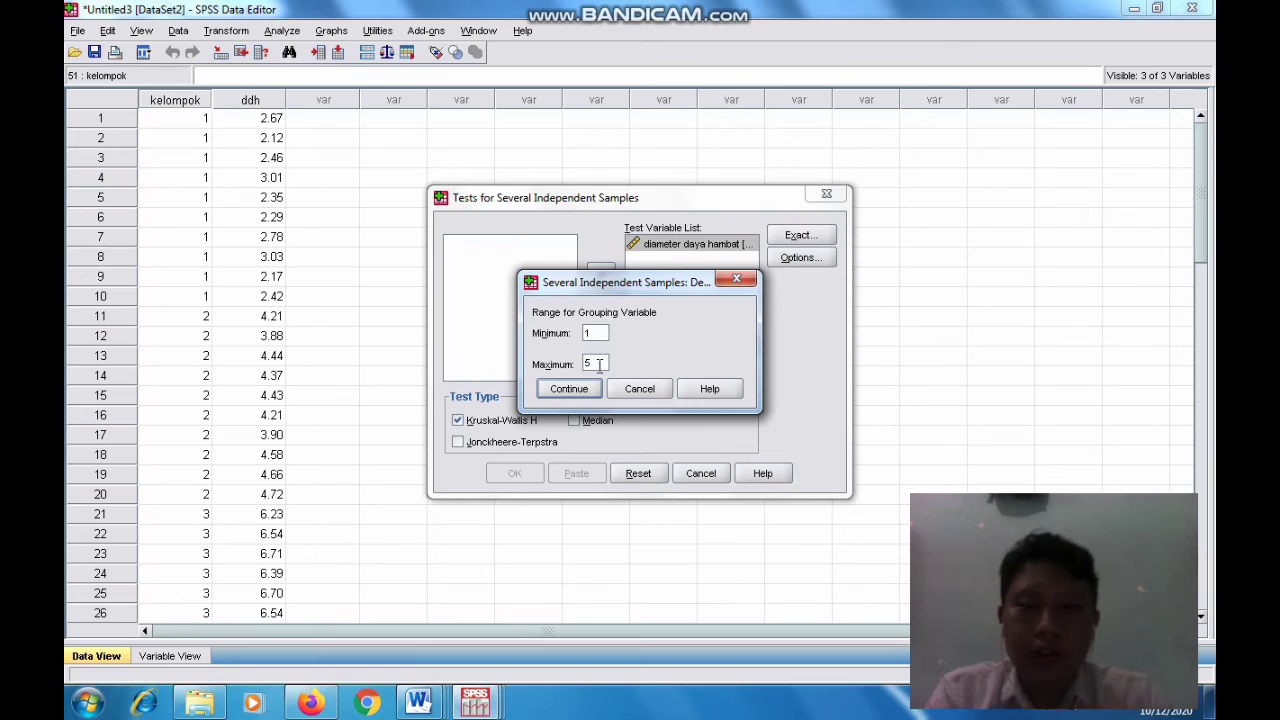
click(568, 389)
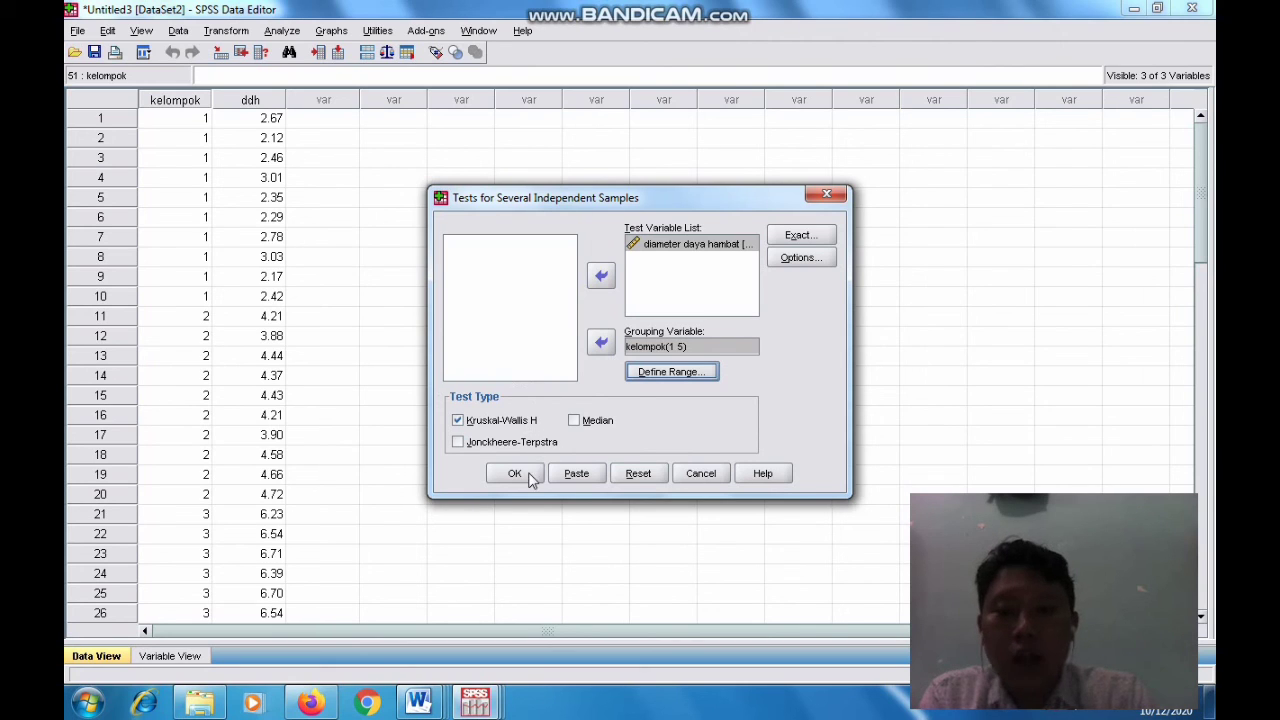
click(827, 203)
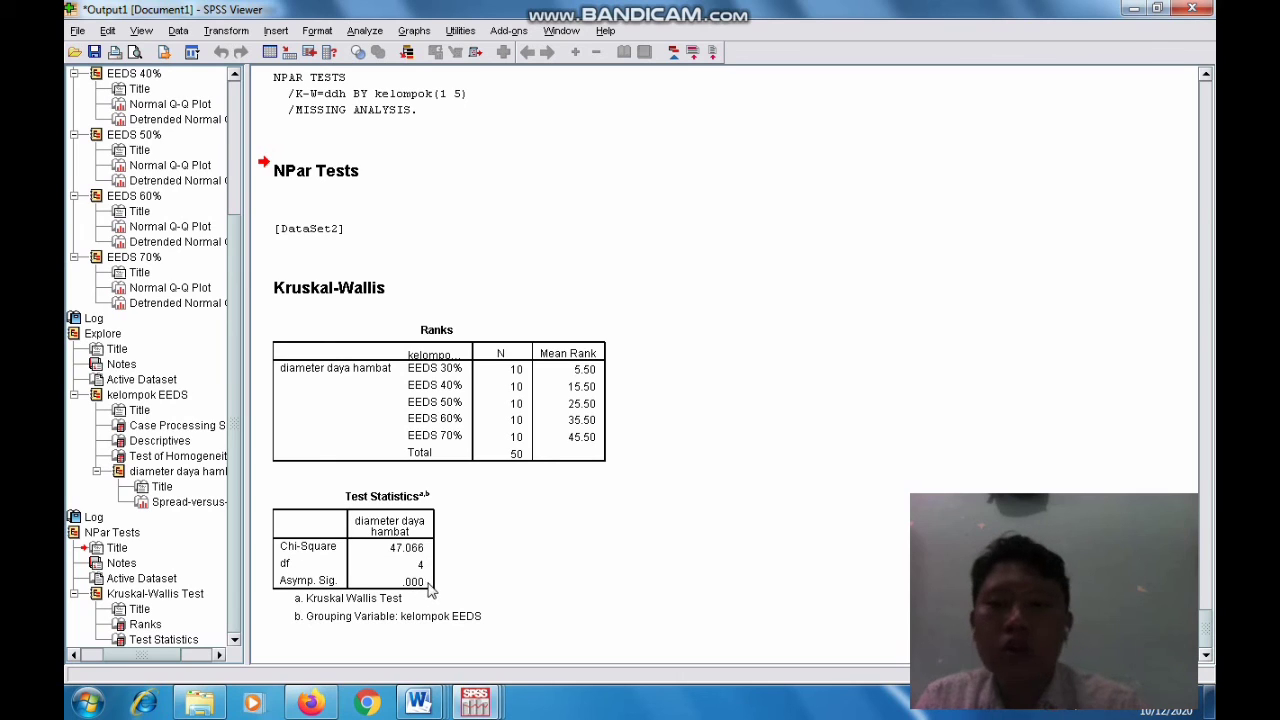
Compare the Kruskal-Wallis results in the SPSS output with the research question in the P5 gol 1 Word document
mouse_move(434, 710)
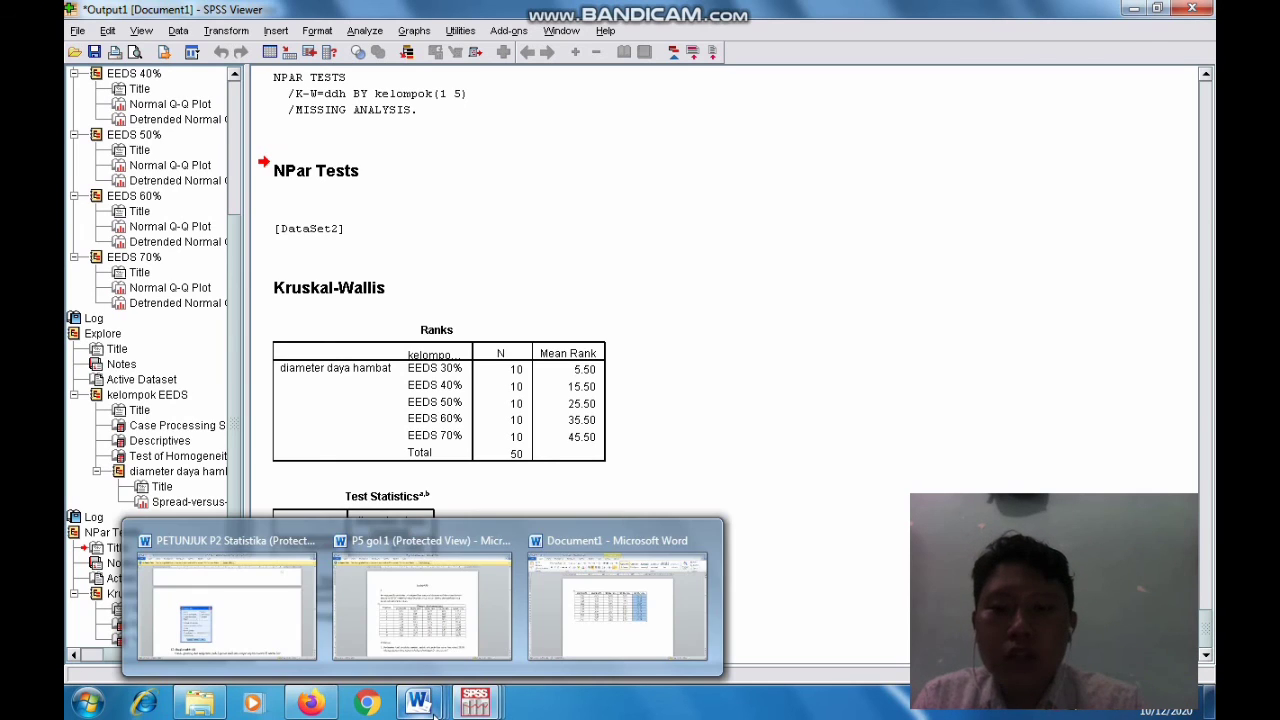
click(440, 622)
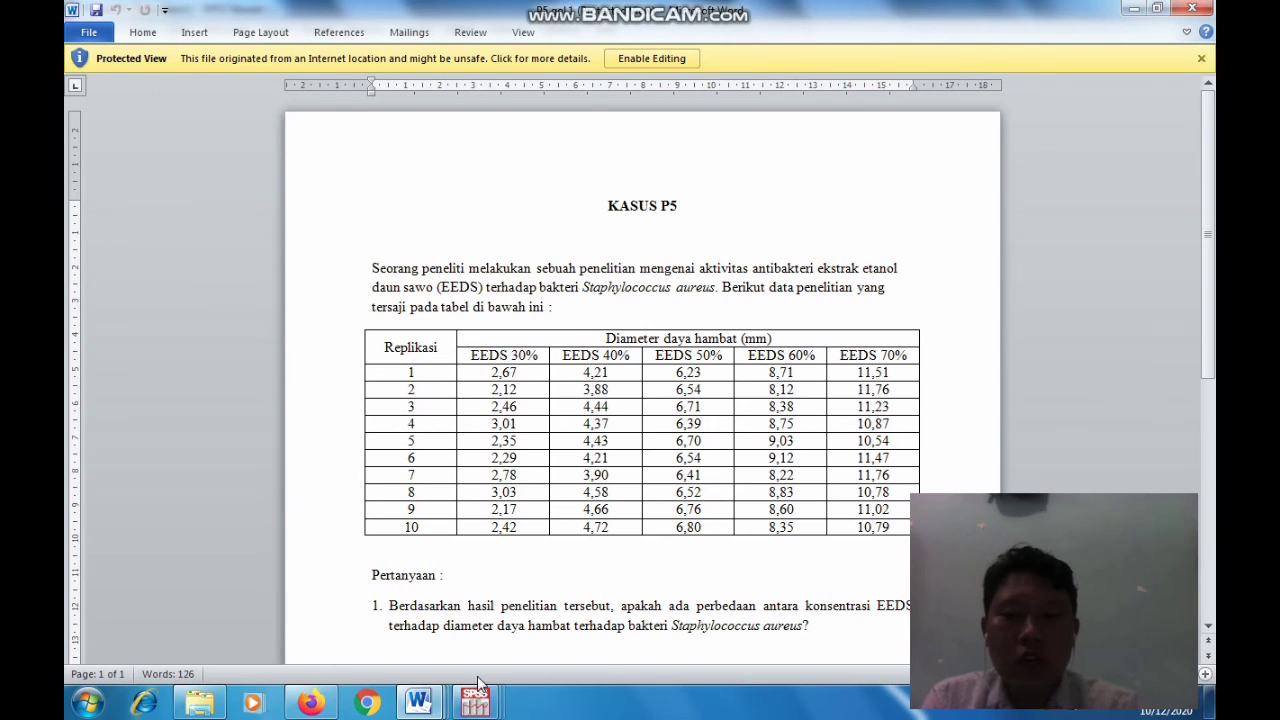
mouse_move(432, 700)
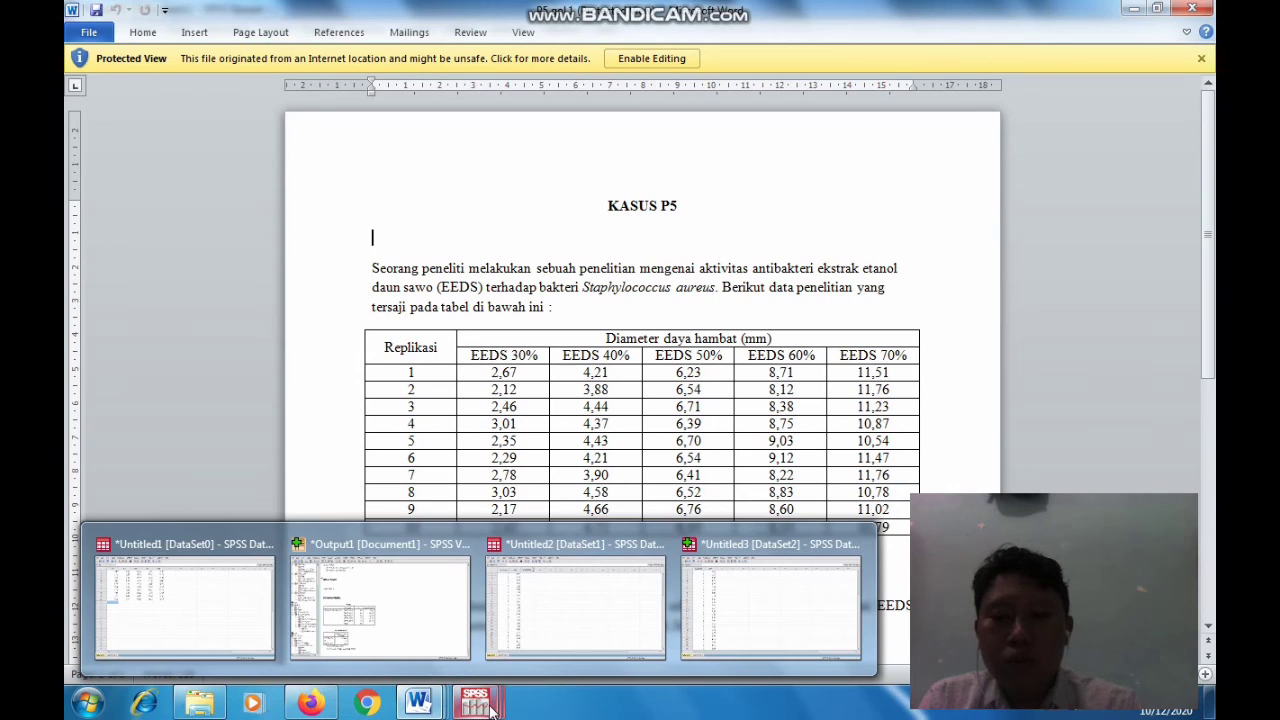
click(418, 630)
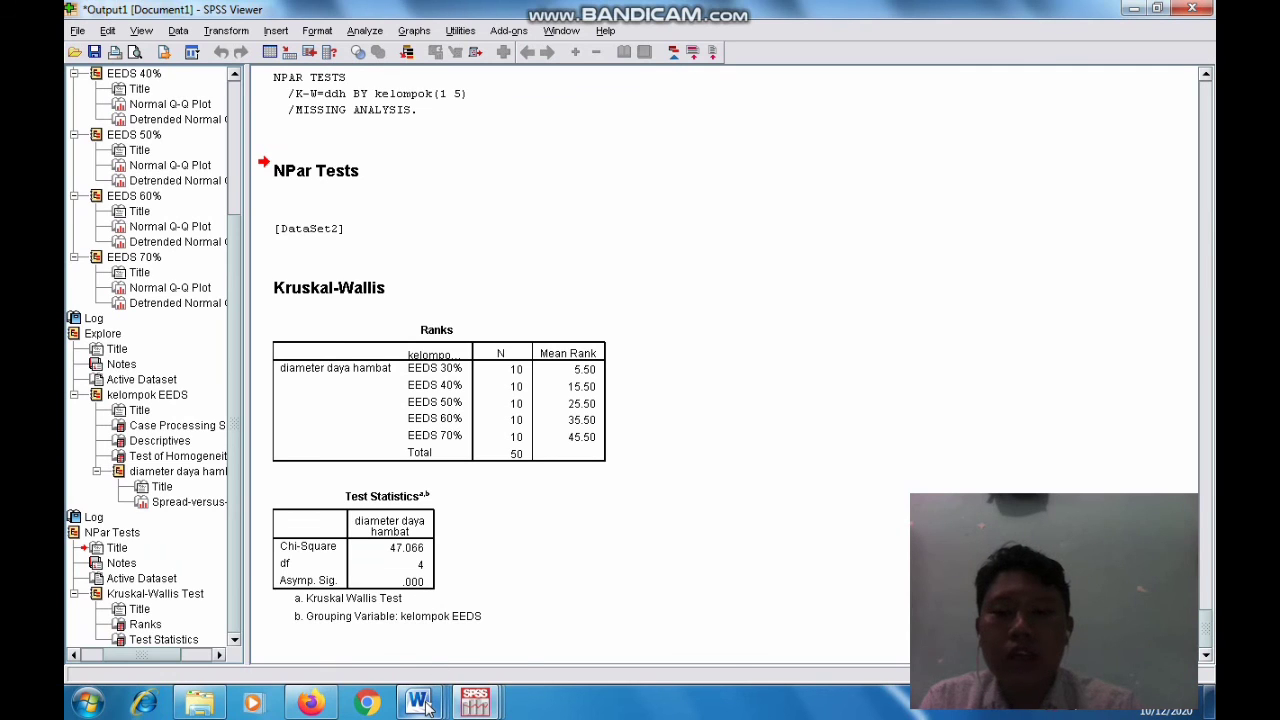
mouse_move(422, 700)
click(428, 660)
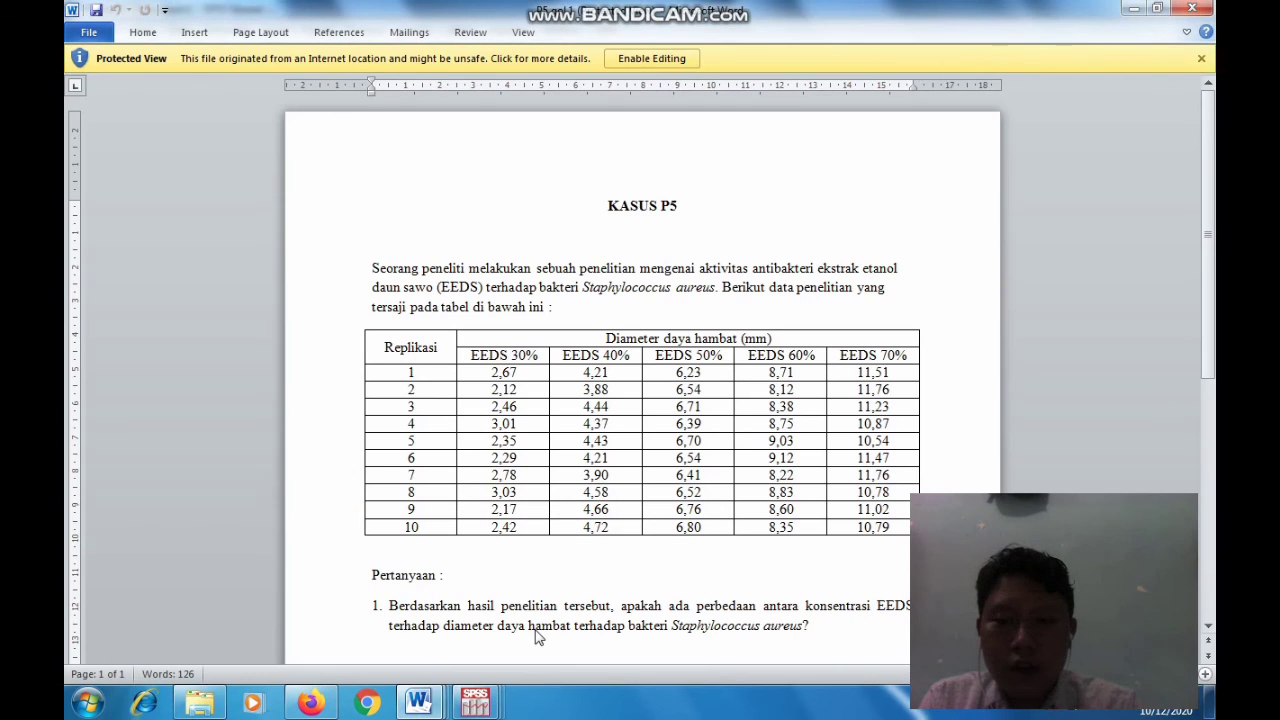